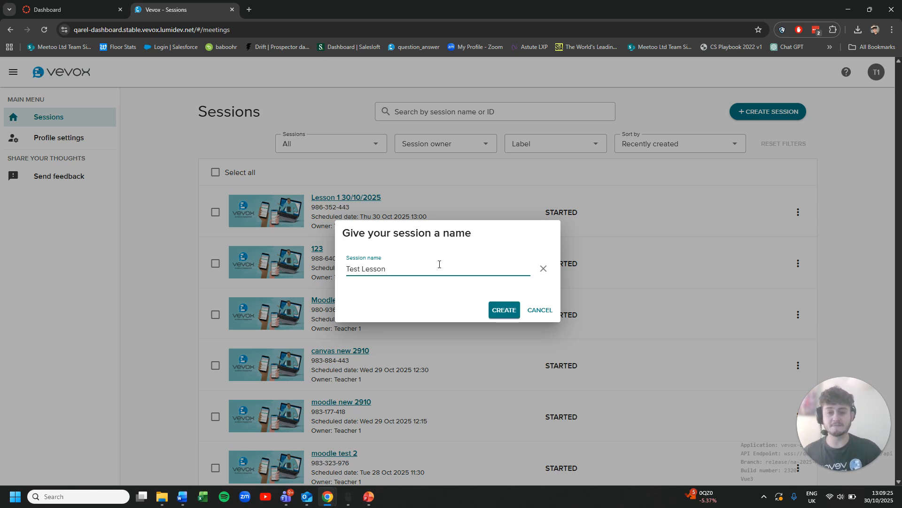
Create the session named "Test Lesson" and open its surveys.
{"action": "left_click", "coordinate": [497, 310]}
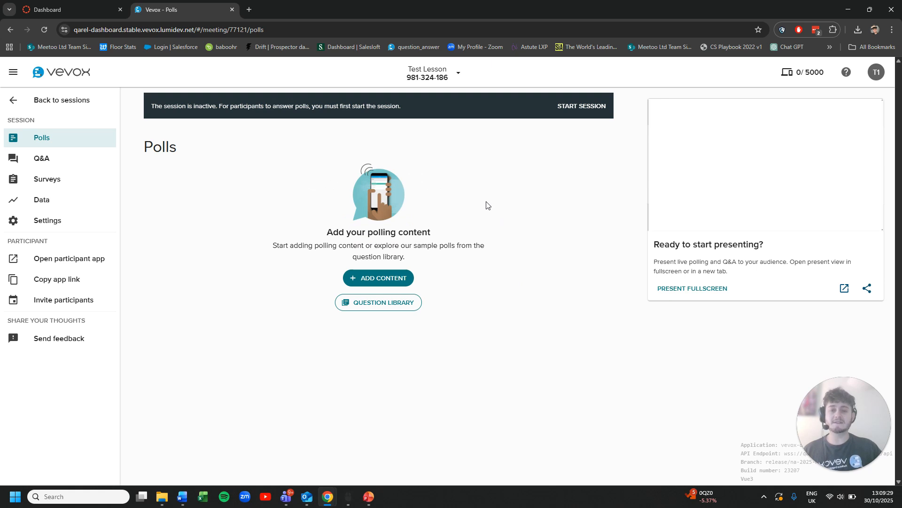
{"action": "left_click", "coordinate": [85, 186]}
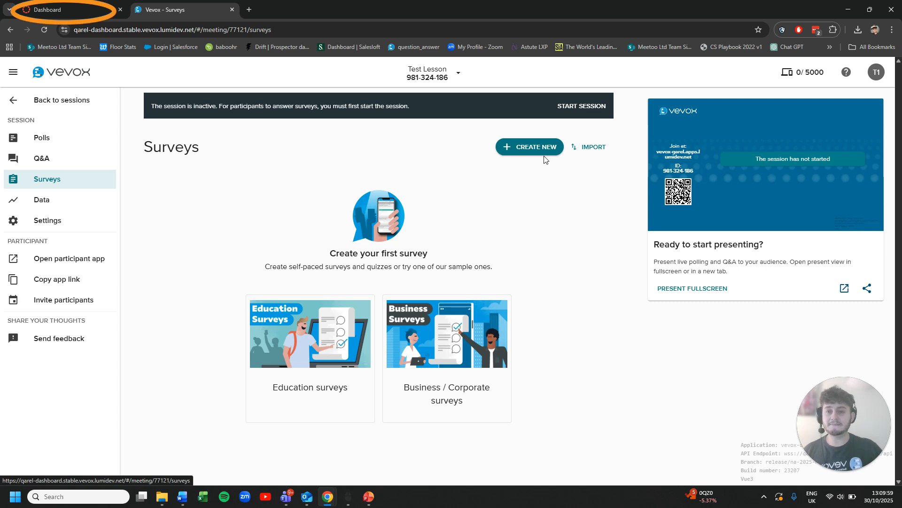
Switch to Canvas and start a new assignment in the Geography course.
{"action": "left_click", "coordinate": [74, 14]}
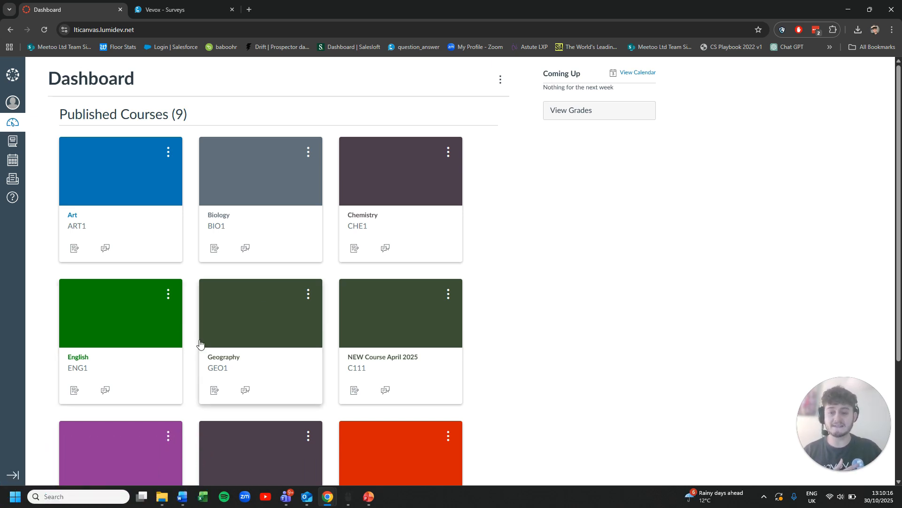
{"action": "left_click", "coordinate": [223, 359]}
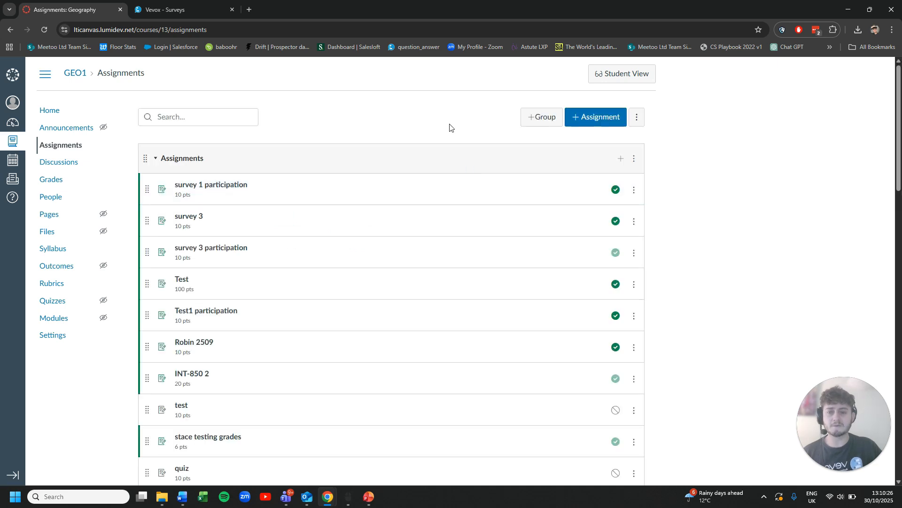
{"action": "left_click", "coordinate": [608, 121]}
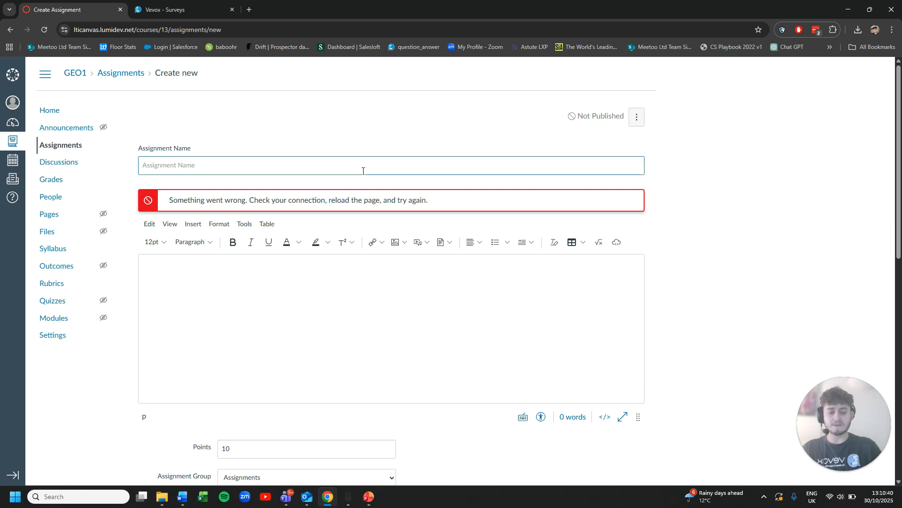
Name the assignment "Lesson 1 first years" and place the cursor in its empty description.
{"action": "type", "text": "Lesson 1 "}
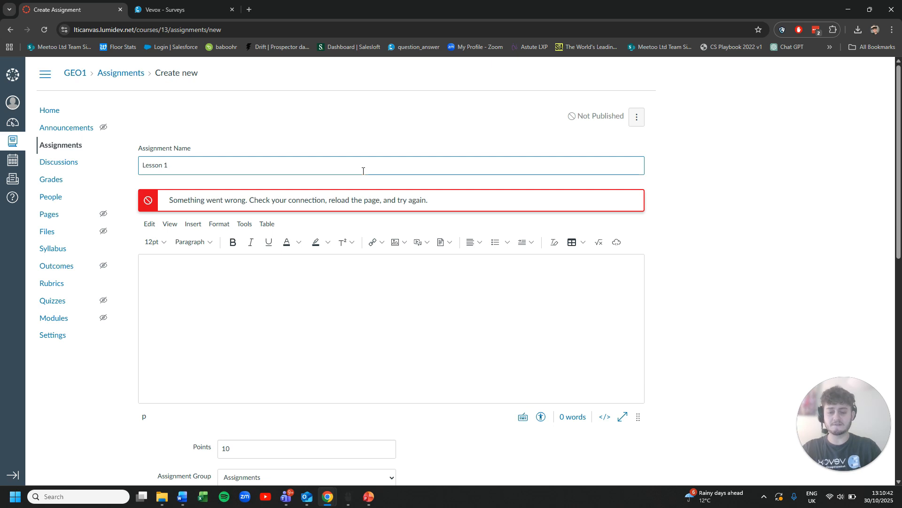
{"action": "type", "text": "first years"}
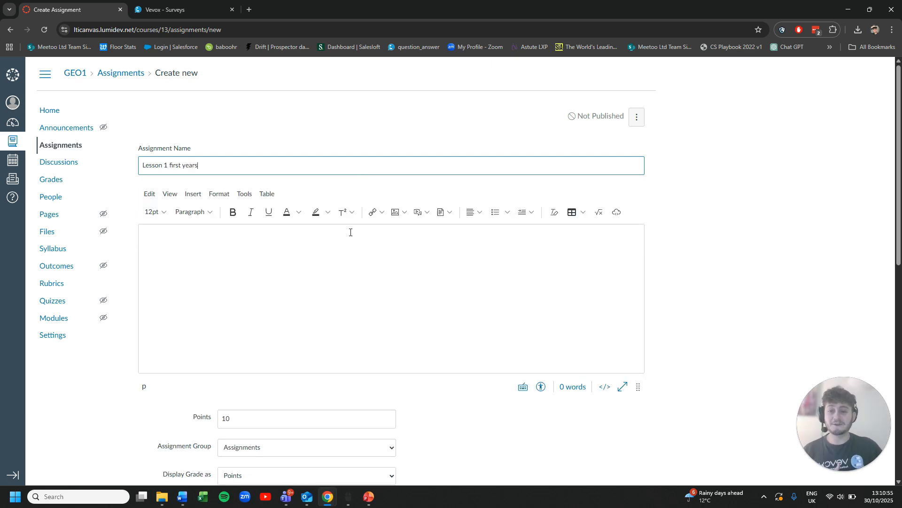
{"action": "left_click", "coordinate": [351, 233]}
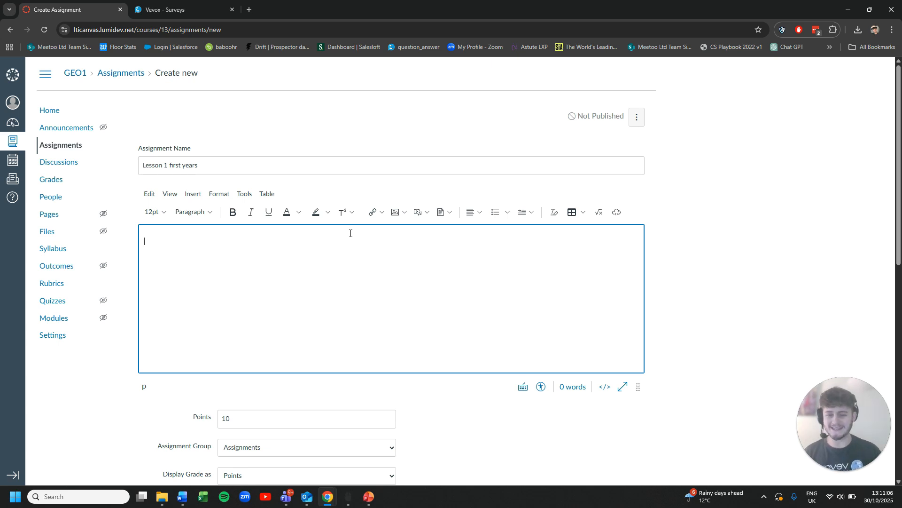
Review the available grade display options for the assignment, keeping Points.
{"action": "scroll", "coordinate": [350, 233], "scroll_direction": "down", "scroll_amount": 4}
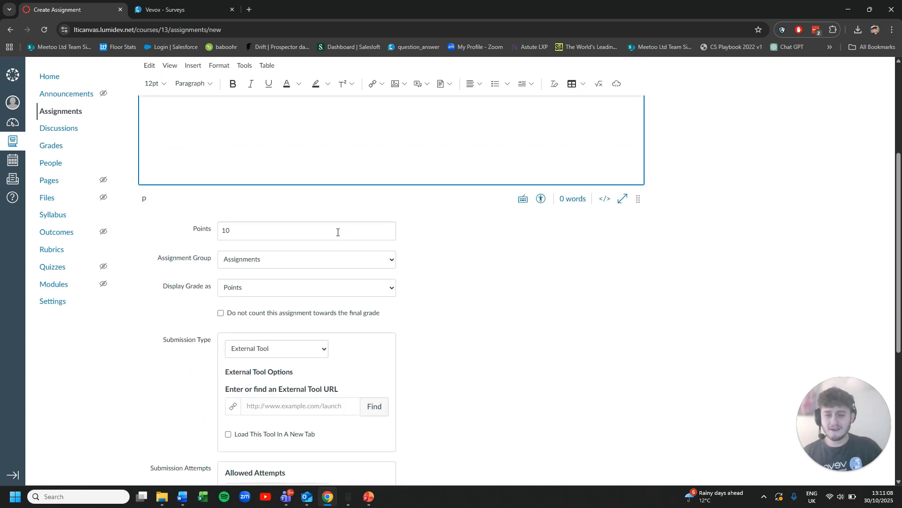
{"action": "scroll", "coordinate": [276, 231], "scroll_direction": "down", "scroll_amount": 1}
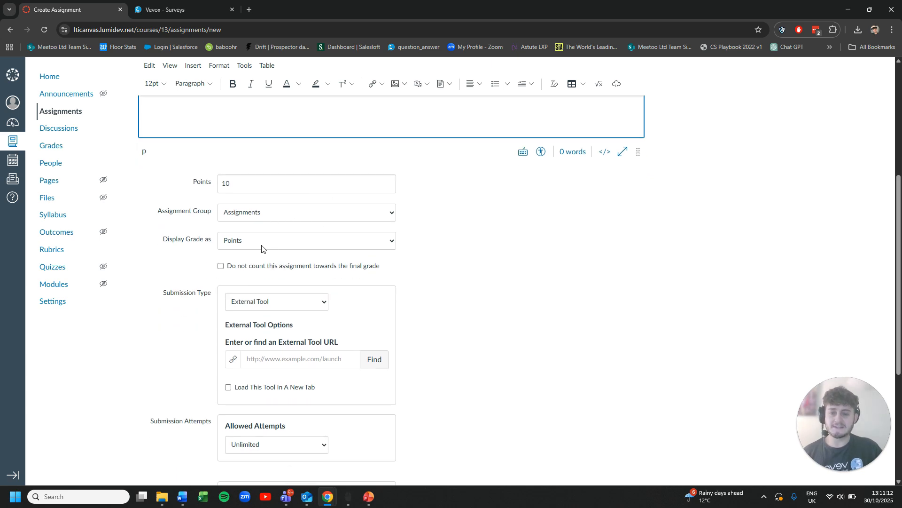
{"action": "left_click", "coordinate": [377, 241]}
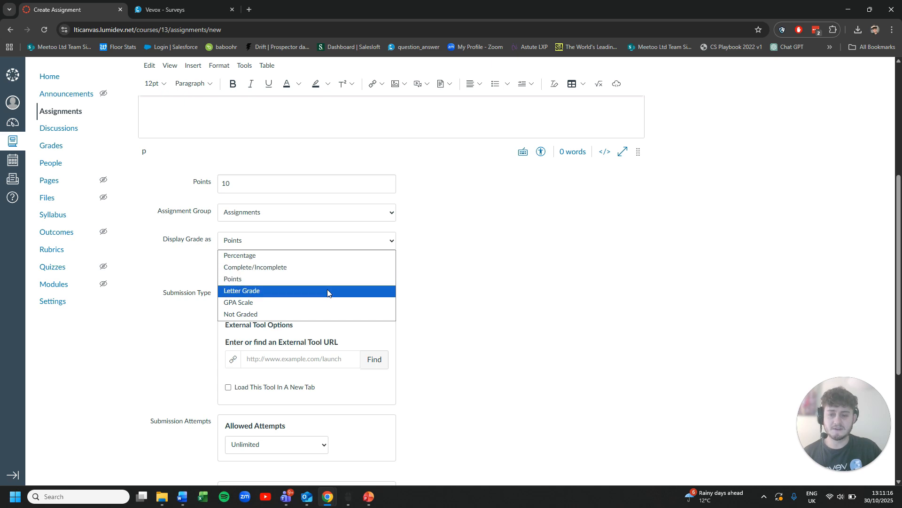
{"action": "left_click", "coordinate": [468, 281]}
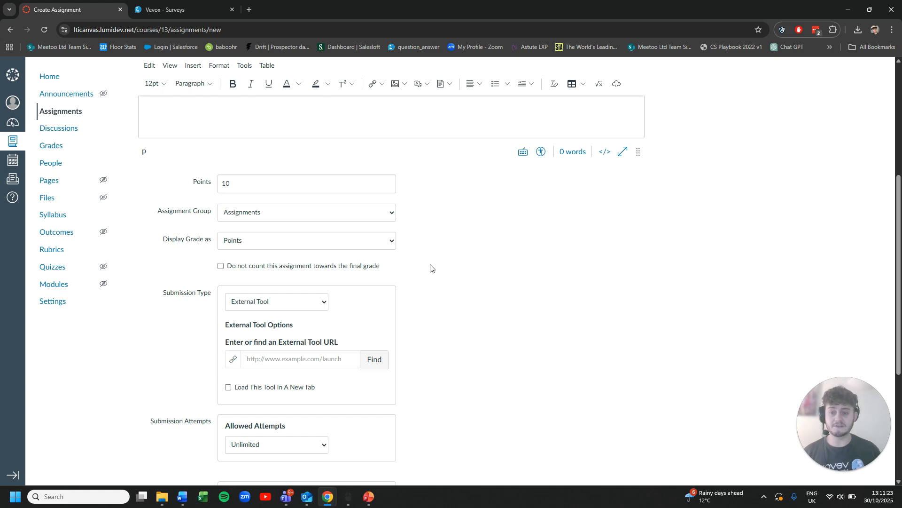
Set the submission type to External Tool and choose the Vevox tool described as Vevox QA Rel.
{"action": "left_click", "coordinate": [293, 303]}
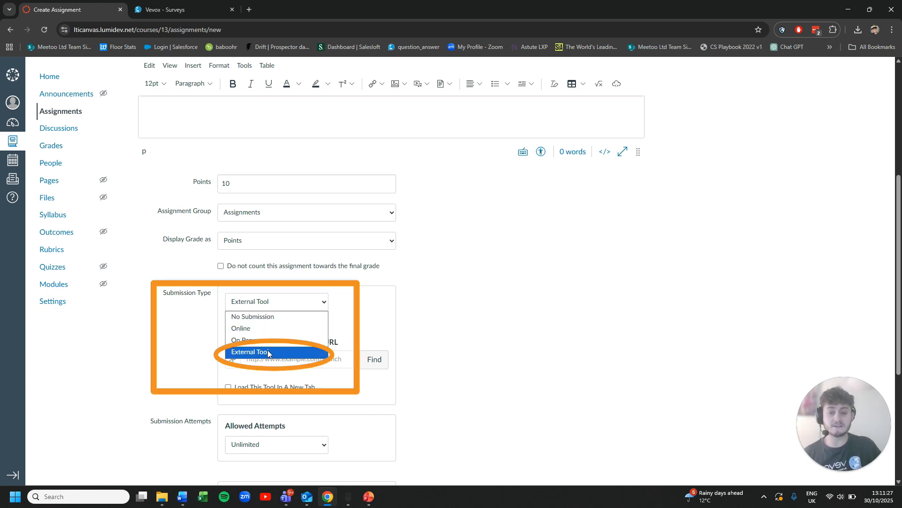
{"action": "left_click", "coordinate": [267, 351]}
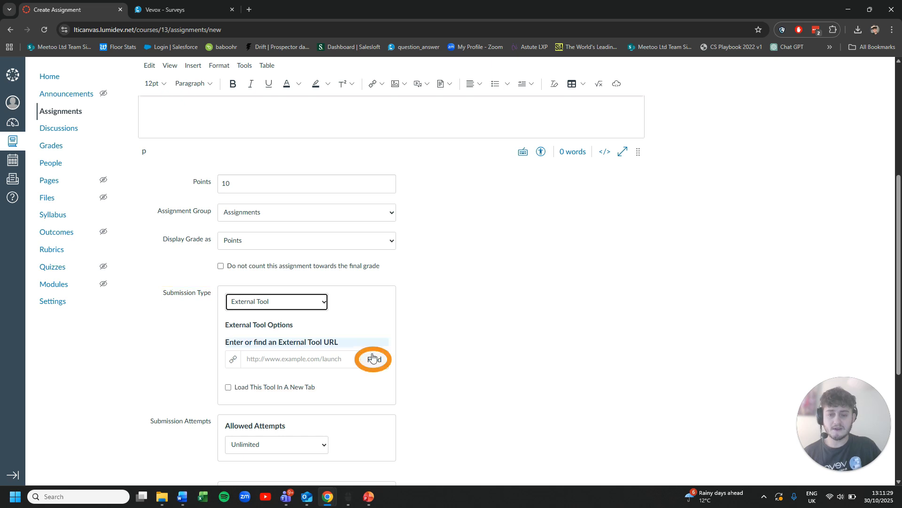
{"action": "left_click", "coordinate": [374, 358]}
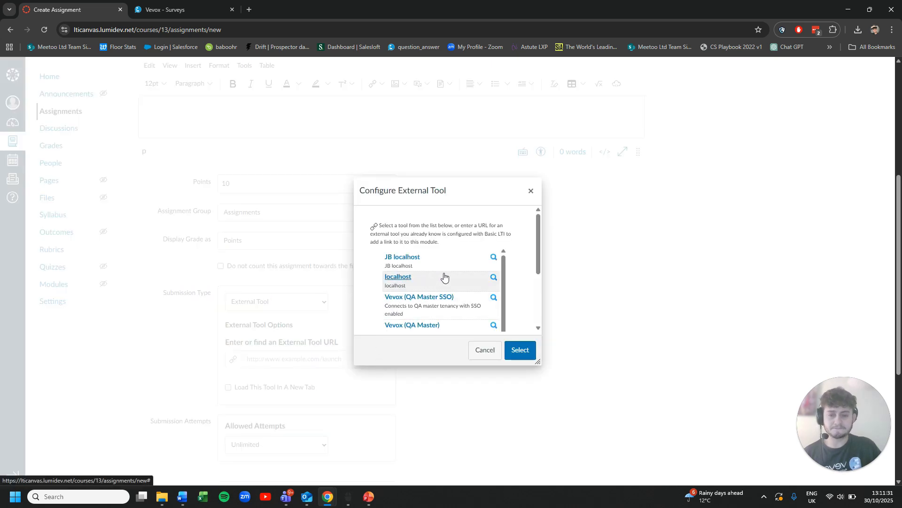
{"action": "scroll", "coordinate": [469, 278], "scroll_direction": "down", "scroll_amount": 1}
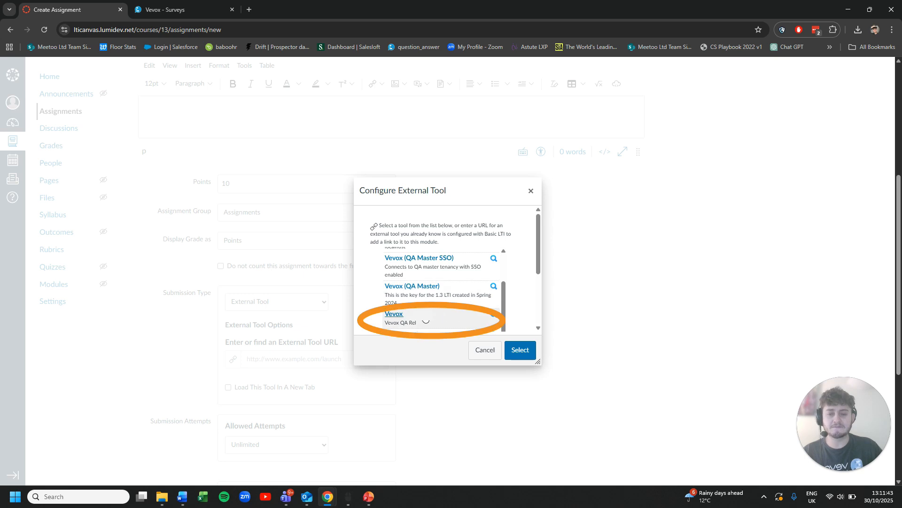
{"action": "left_click", "coordinate": [418, 321]}
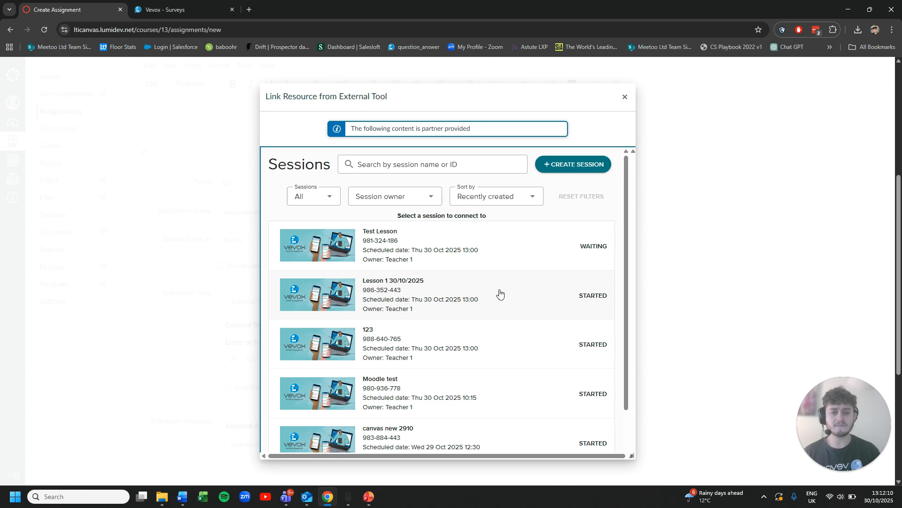
Connect the link to the session "Lesson 1 30/10/2025" and its survey "Lesson 1 30-10-2025".
{"action": "left_click", "coordinate": [500, 293]}
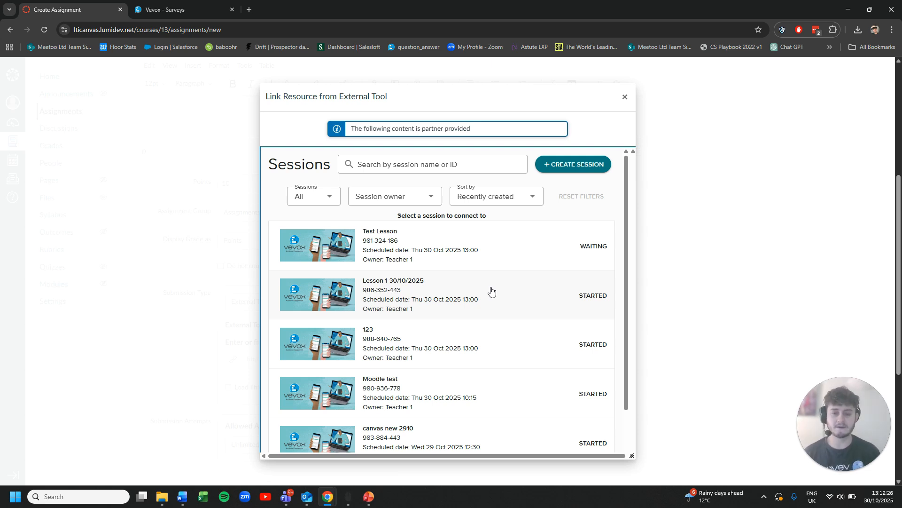
{"action": "scroll", "coordinate": [475, 296], "scroll_direction": "down", "scroll_amount": 1}
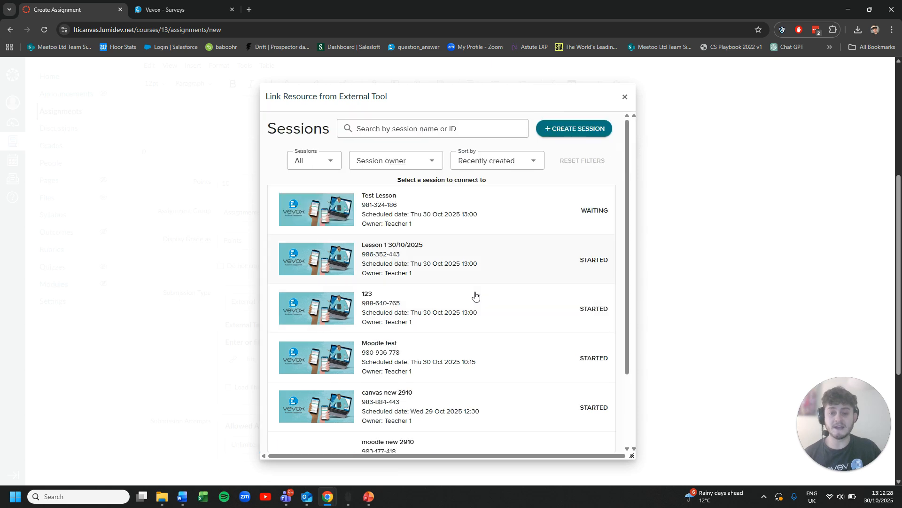
{"action": "left_click", "coordinate": [476, 273]}
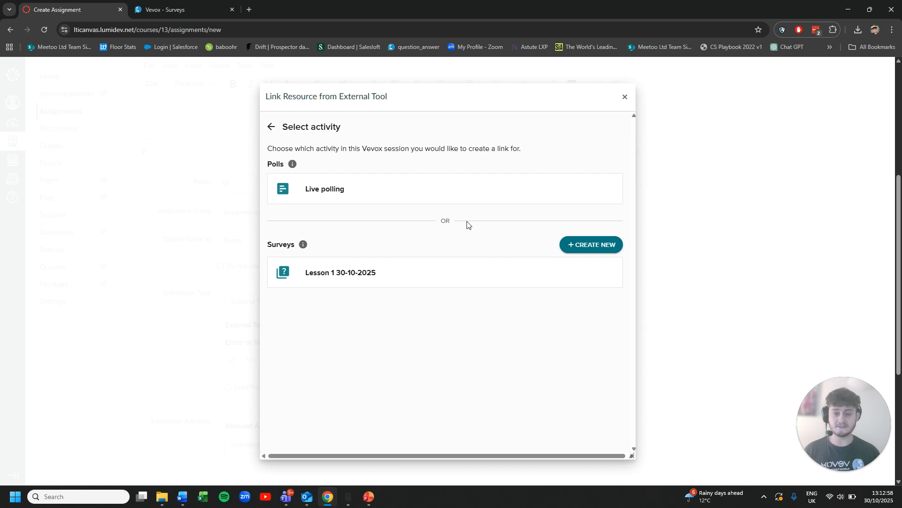
{"action": "left_click", "coordinate": [413, 277]}
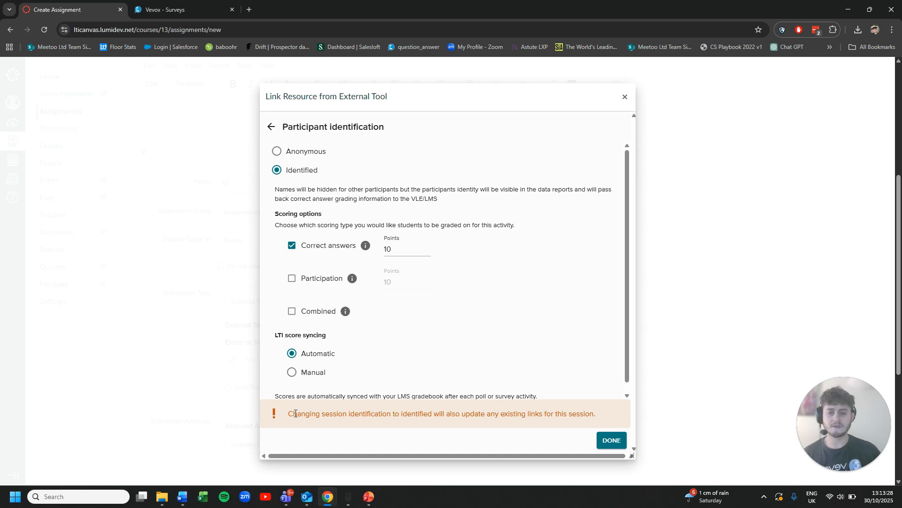
Set participant identification to Identified and grade the survey on both correct answers and participation.
{"action": "left_click", "coordinate": [277, 151]}
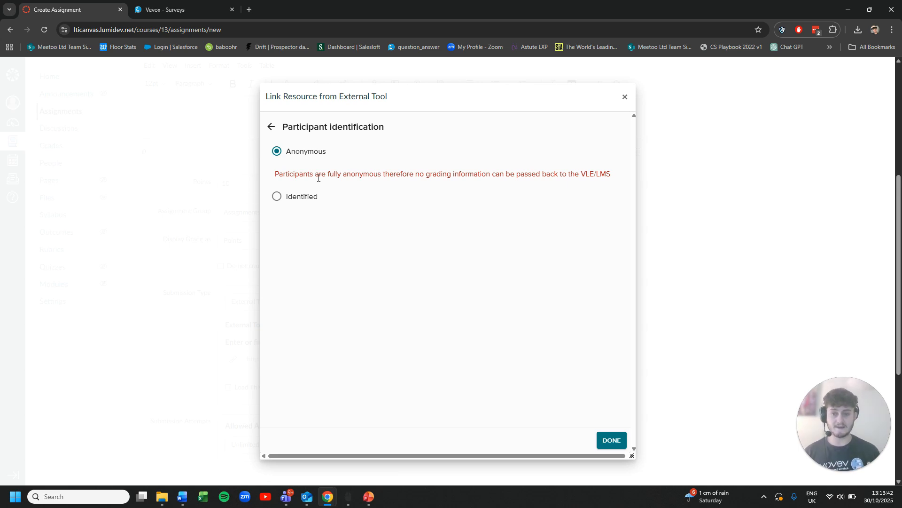
{"action": "left_click", "coordinate": [300, 199]}
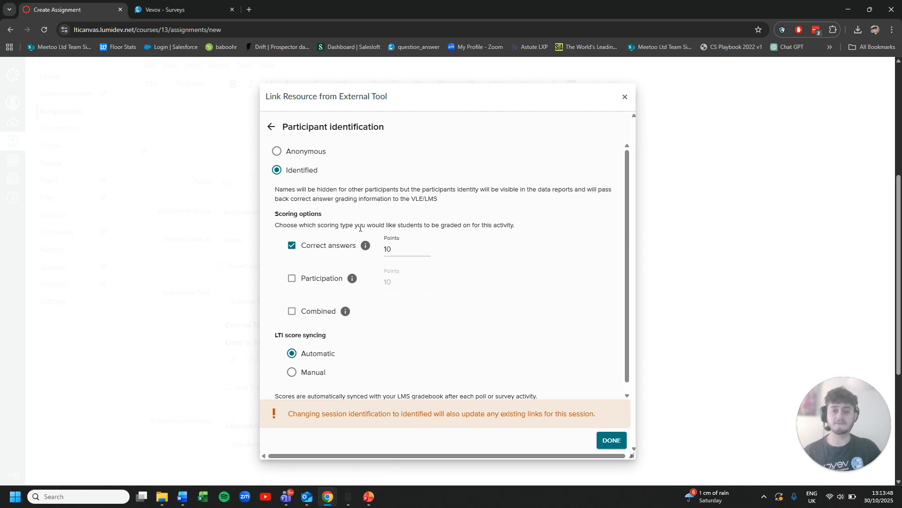
{"action": "scroll", "coordinate": [360, 228], "scroll_direction": "down", "scroll_amount": 2}
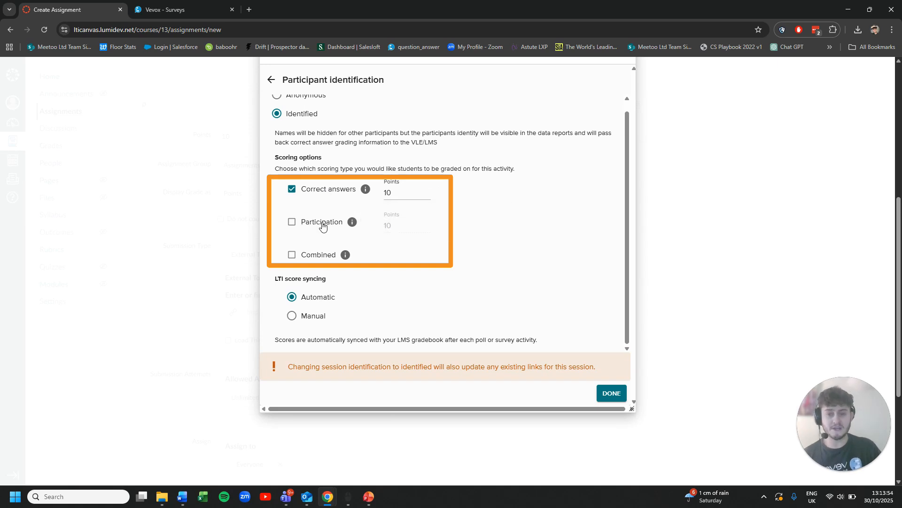
{"action": "left_click", "coordinate": [312, 254]}
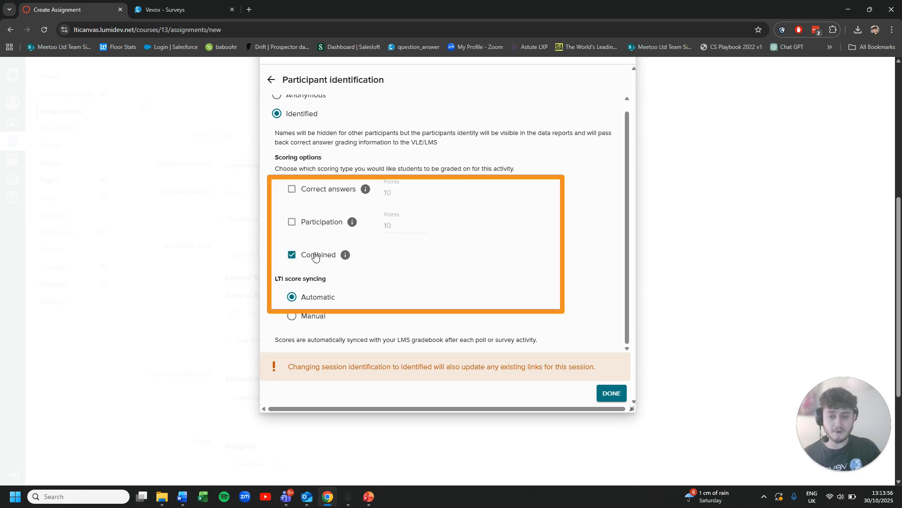
{"action": "mouse_move", "coordinate": [424, 289]}
{"action": "left_mouse_down"}
{"action": "mouse_move", "coordinate": [399, 289]}
{"action": "mouse_move", "coordinate": [455, 291]}
{"action": "mouse_move", "coordinate": [421, 294]}
{"action": "left_mouse_up"}
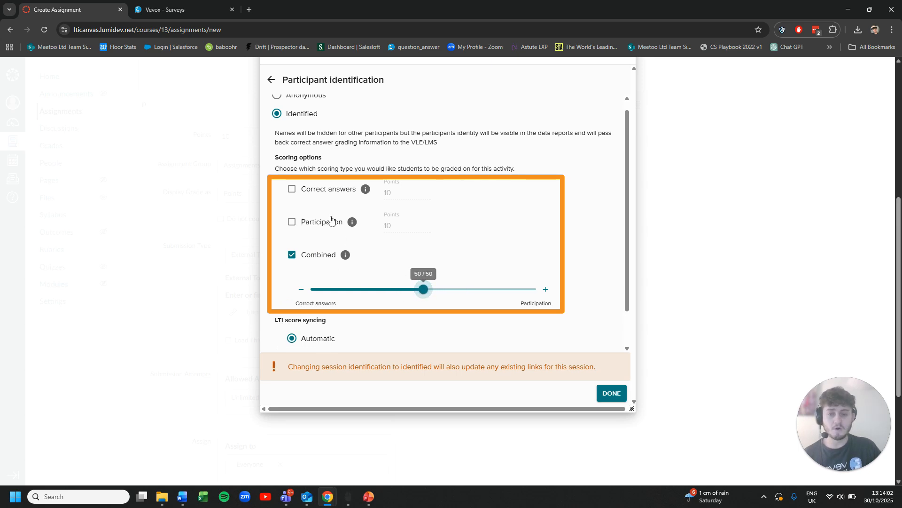
{"action": "left_click", "coordinate": [292, 189]}
{"action": "left_click", "coordinate": [291, 222]}
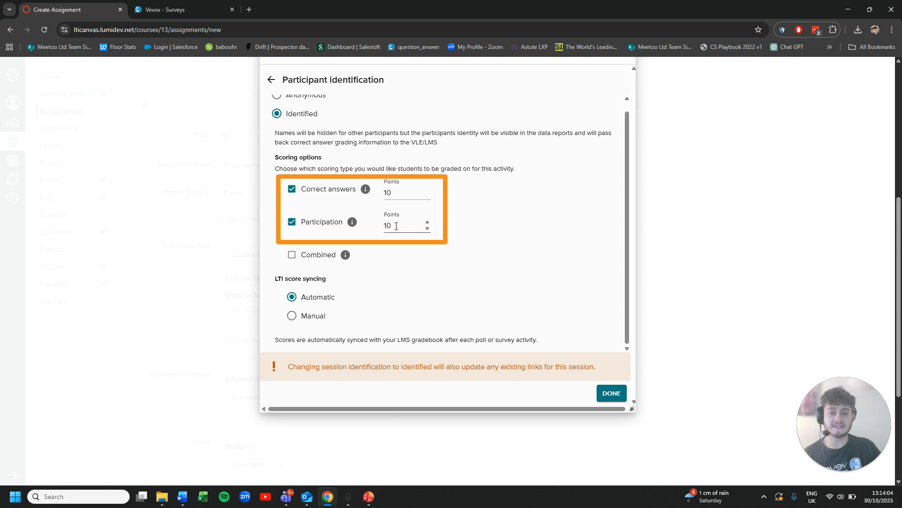
{"action": "mouse_move", "coordinate": [356, 225]}
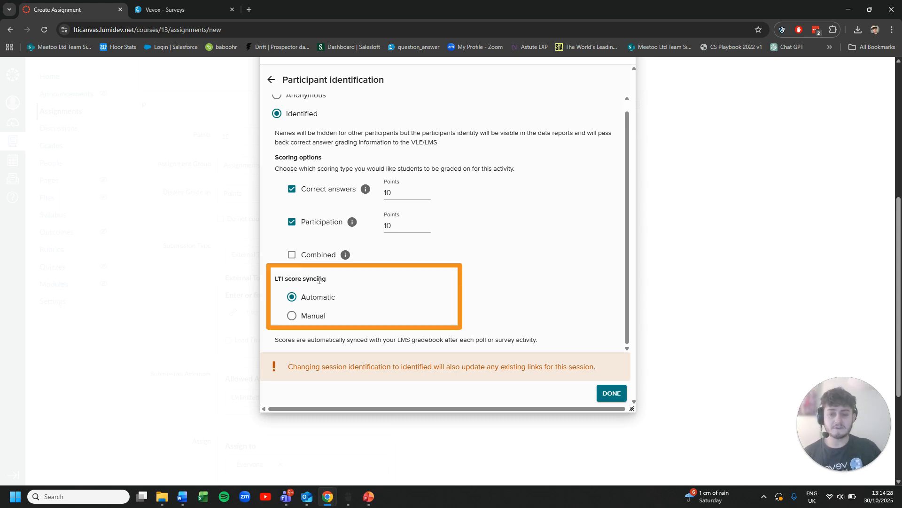
Keep LTI score syncing on Automatic, finish the participant settings and confirm Vevox as the assignment's external tool.
{"action": "left_click_drag", "start_coordinate": [327, 281], "coordinate": [276, 280]}
{"action": "left_click", "coordinate": [383, 288]}
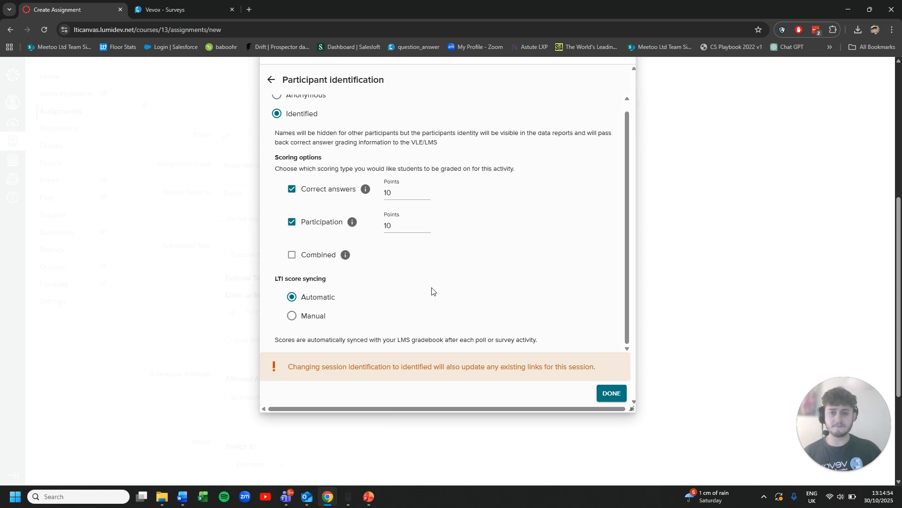
{"action": "scroll", "coordinate": [503, 288], "scroll_direction": "up", "scroll_amount": 2}
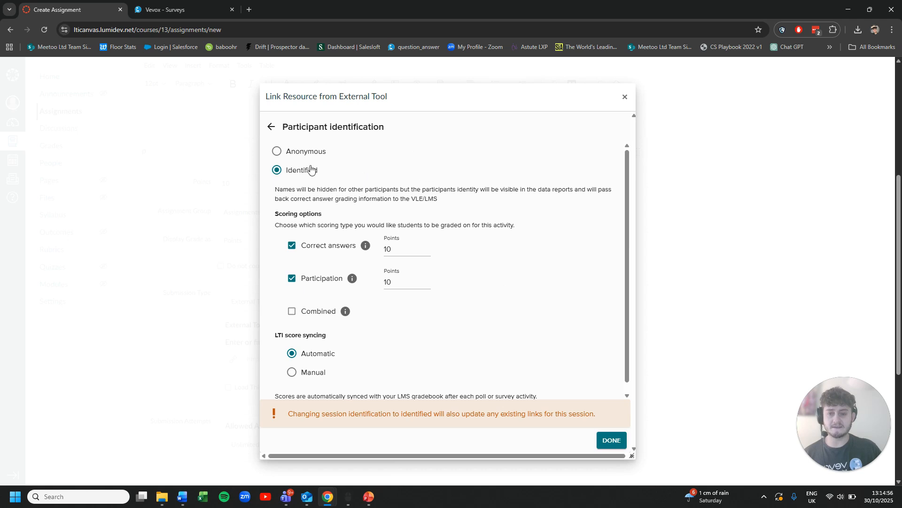
{"action": "scroll", "coordinate": [346, 284], "scroll_direction": "down", "scroll_amount": 1}
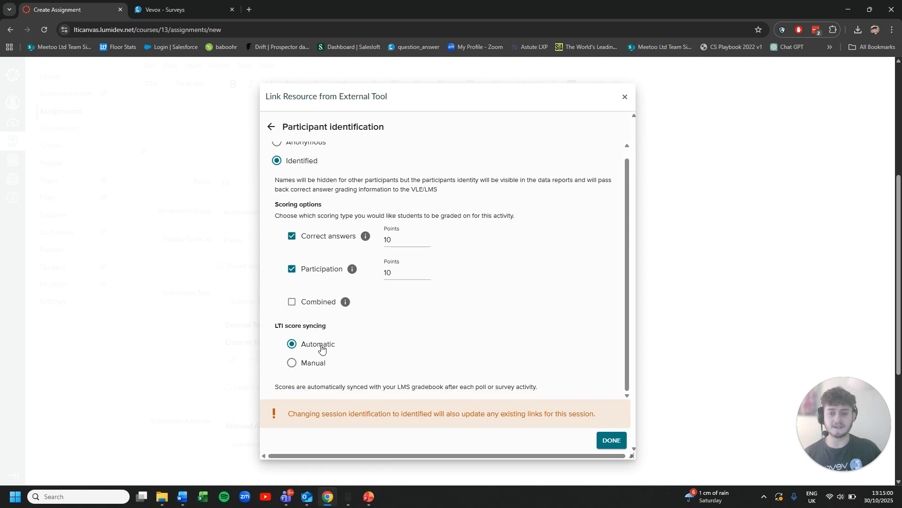
{"action": "left_click", "coordinate": [612, 440]}
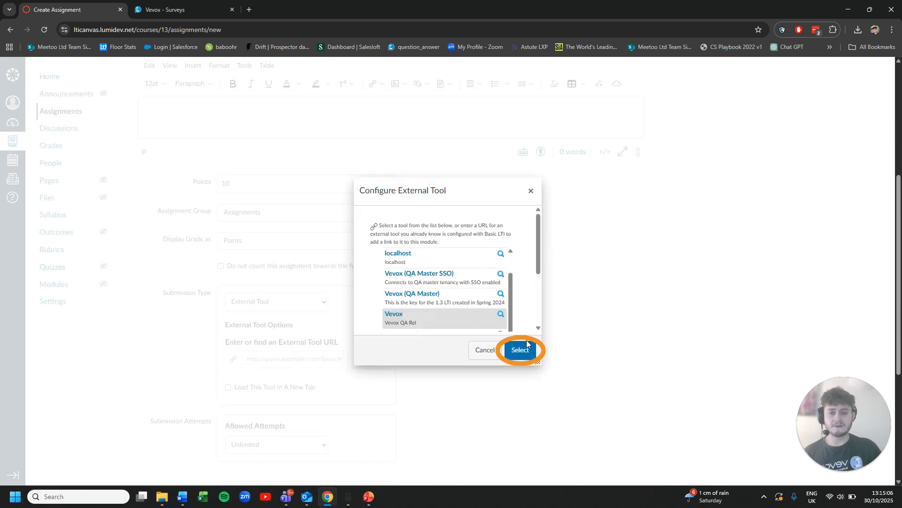
{"action": "left_click", "coordinate": [526, 352]}
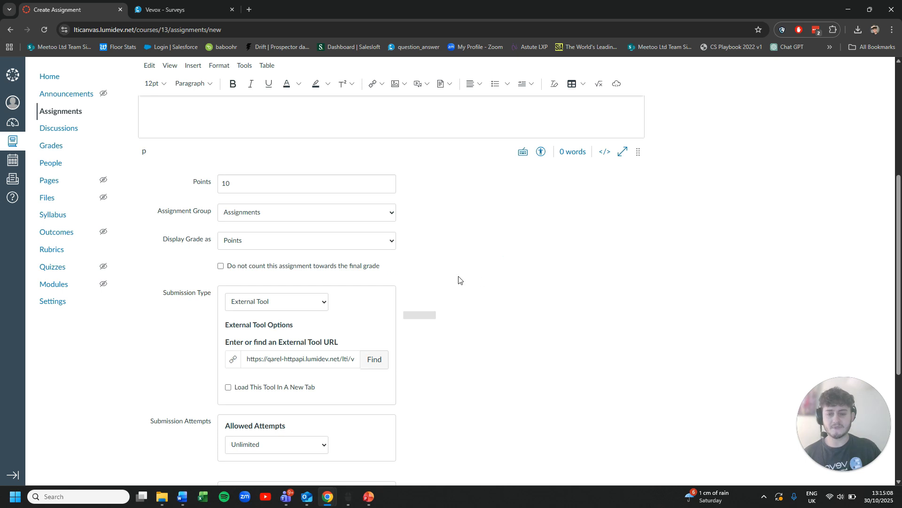
Check the external tool URL, allowed attempts and the sections and students available for assignment, leaving it assigned to Everyone.
{"action": "scroll", "coordinate": [381, 285], "scroll_direction": "down", "scroll_amount": 2}
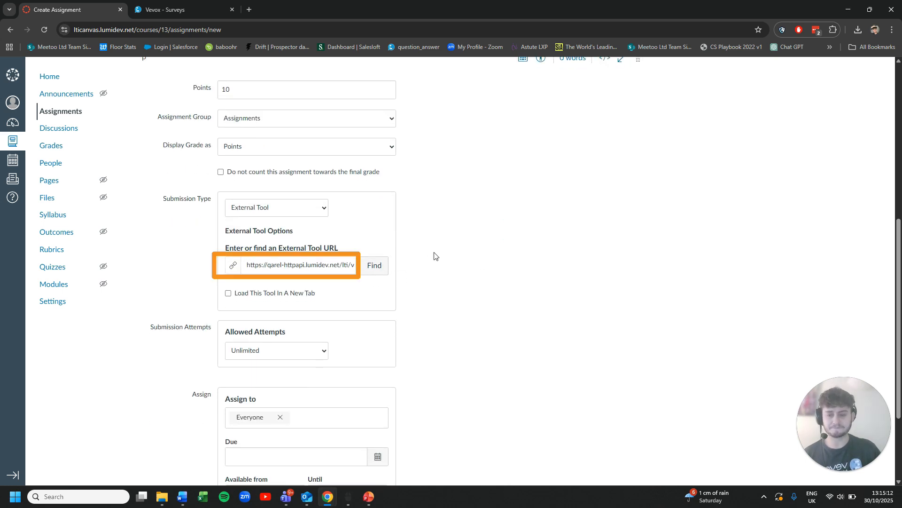
{"action": "scroll", "coordinate": [427, 253], "scroll_direction": "down", "scroll_amount": 2}
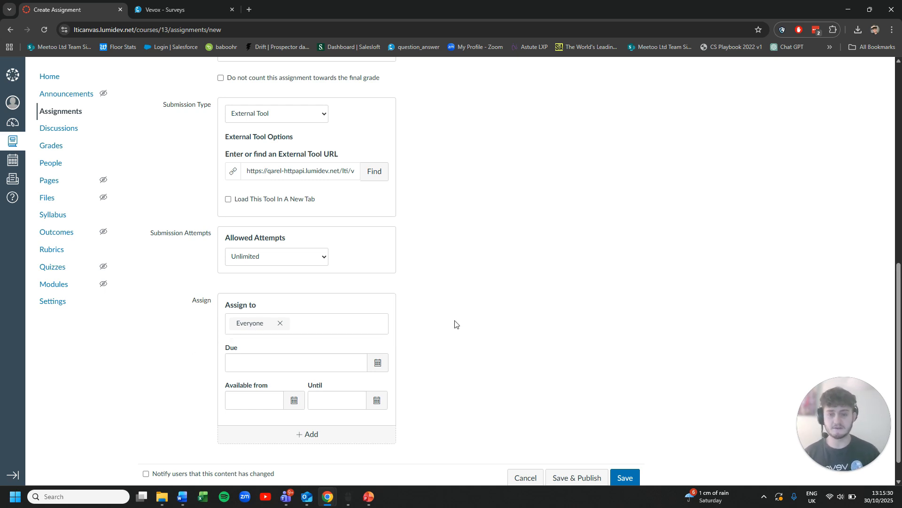
{"action": "left_click", "coordinate": [318, 326]}
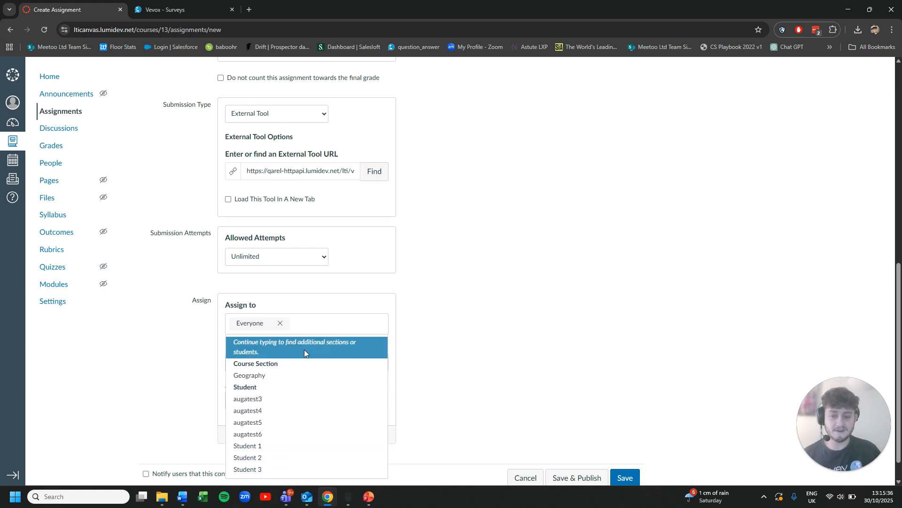
{"action": "left_click", "coordinate": [461, 275]}
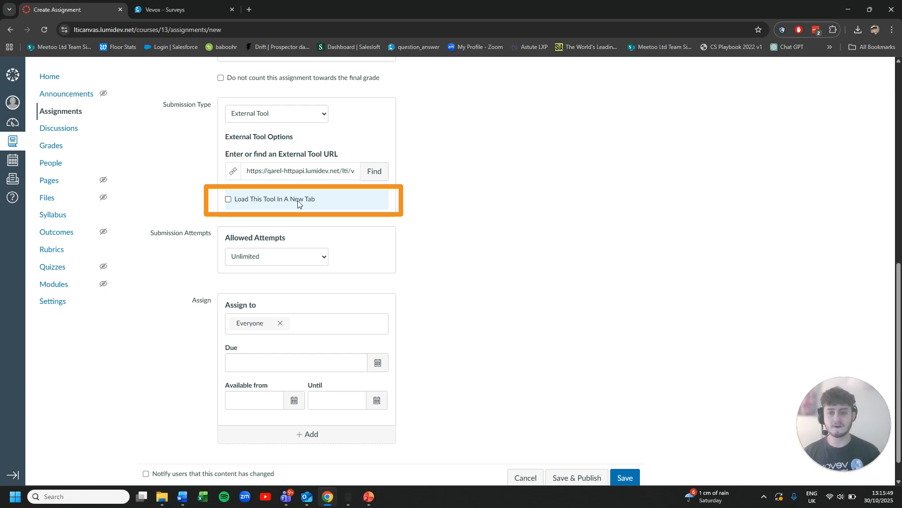
Leave the option to load the tool in a new tab disabled, and save and publish the assignment.
{"action": "left_click", "coordinate": [228, 199]}
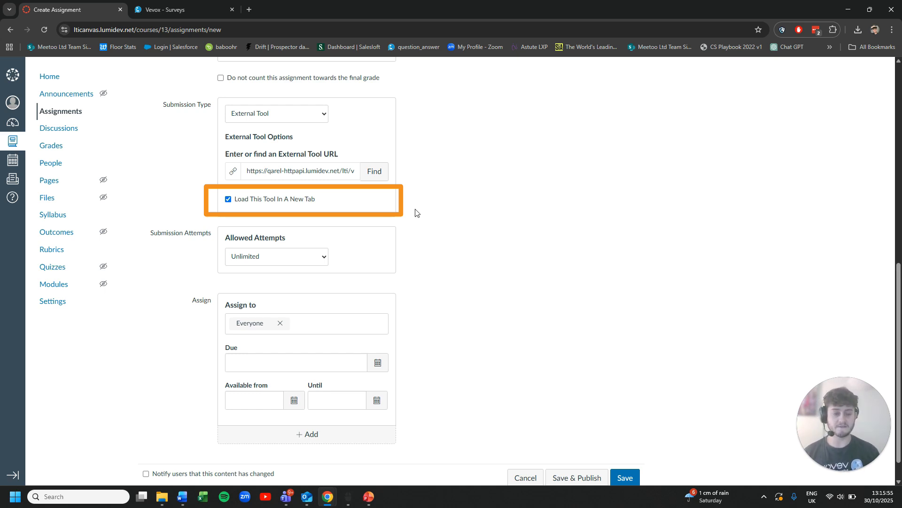
{"action": "left_click", "coordinate": [229, 199]}
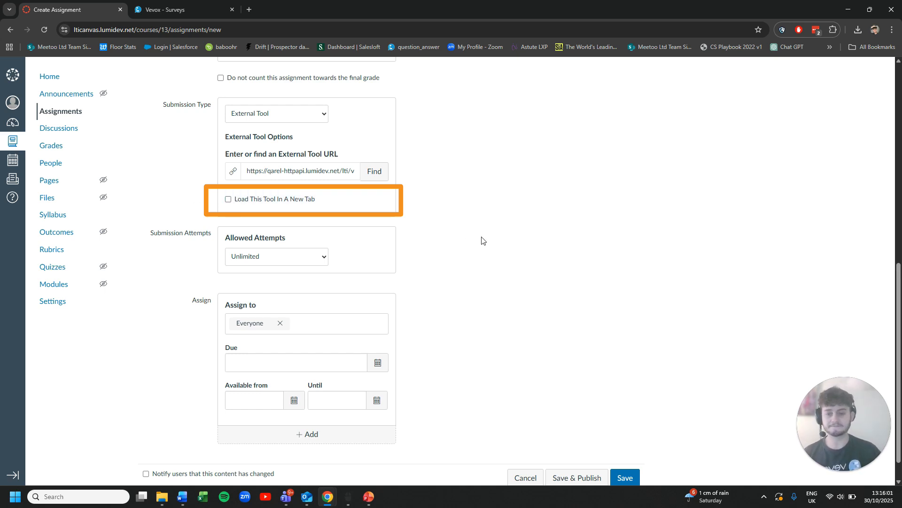
{"action": "scroll", "coordinate": [481, 241], "scroll_direction": "down", "scroll_amount": 1}
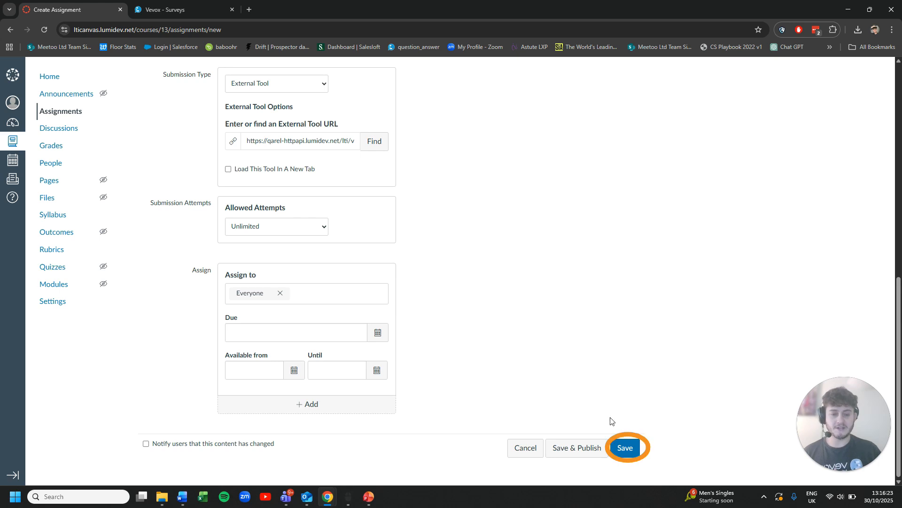
{"action": "left_click", "coordinate": [579, 451]}
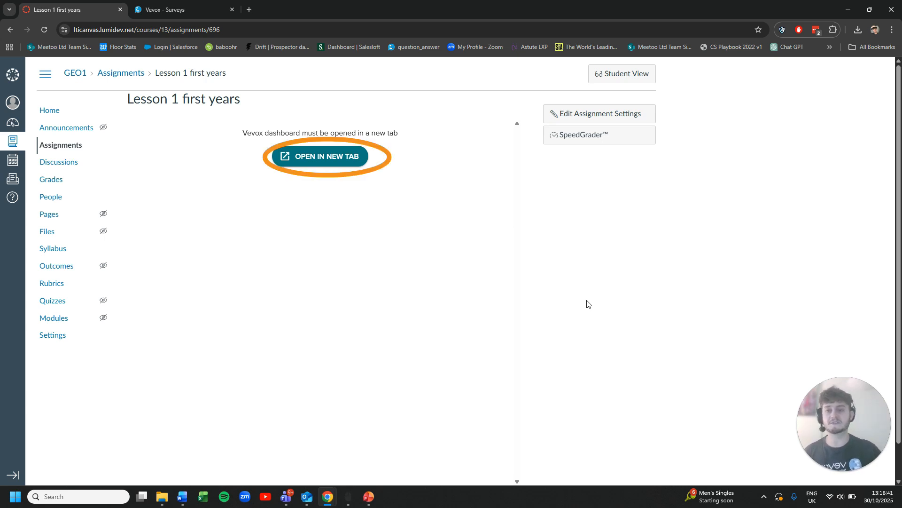
Launch the Vevox dashboard from the published assignment and open the quiz "Lesson 1 30-10-2025" to participants.
{"action": "left_click", "coordinate": [318, 160]}
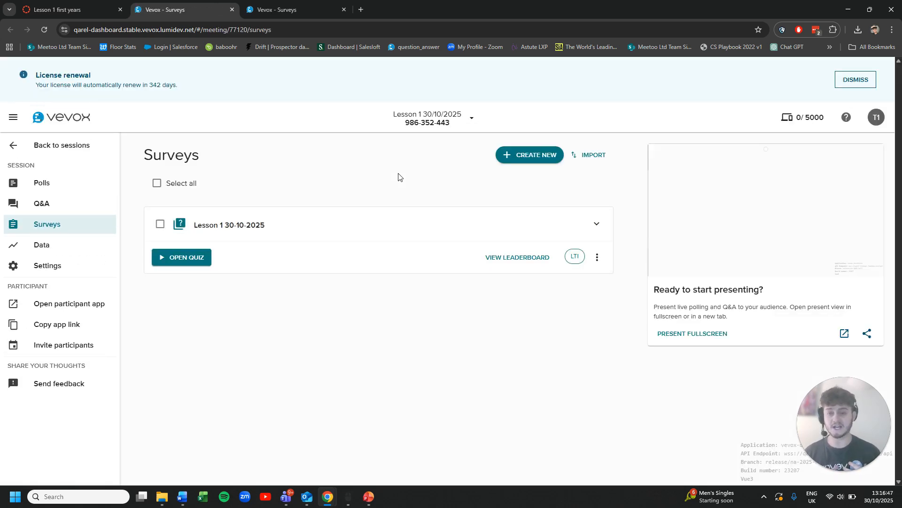
{"action": "scroll", "coordinate": [423, 141], "scroll_direction": "down", "scroll_amount": 1}
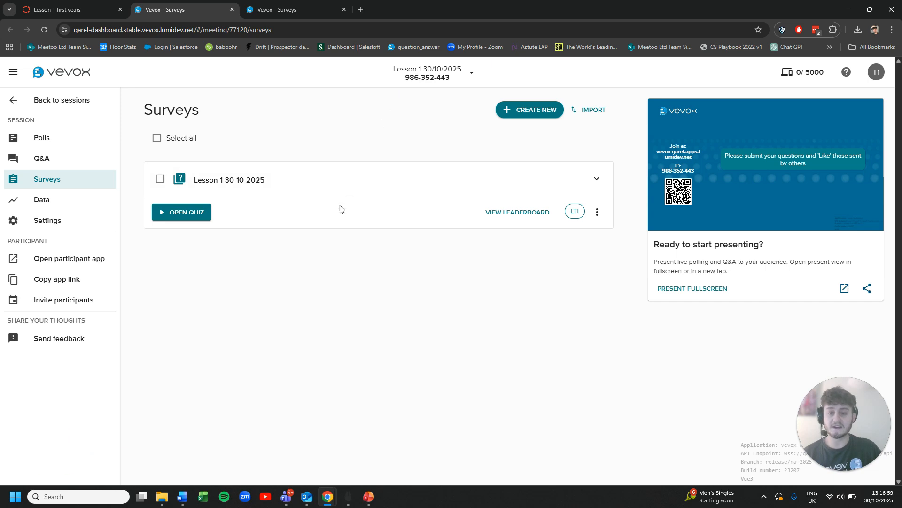
{"action": "left_click", "coordinate": [198, 214]}
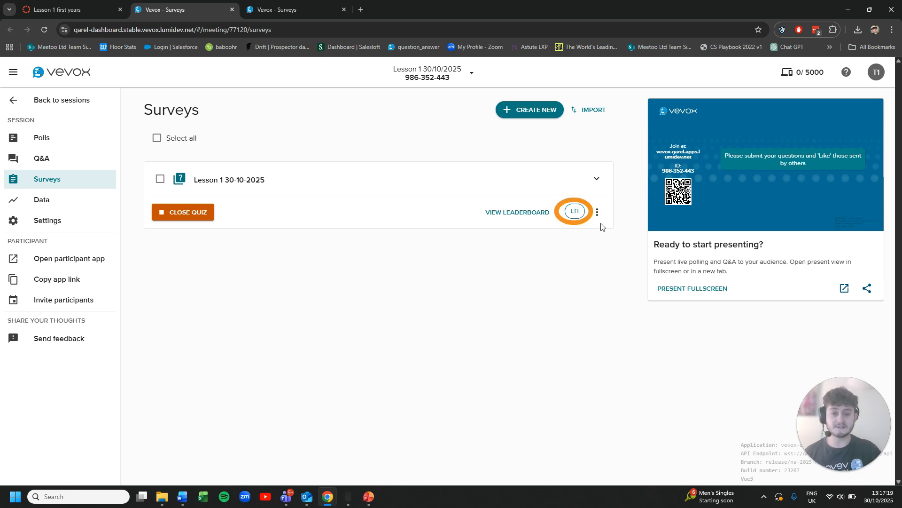
Review the quiz's LTI scoring and score syncing settings without changing them.
{"action": "left_click", "coordinate": [575, 211]}
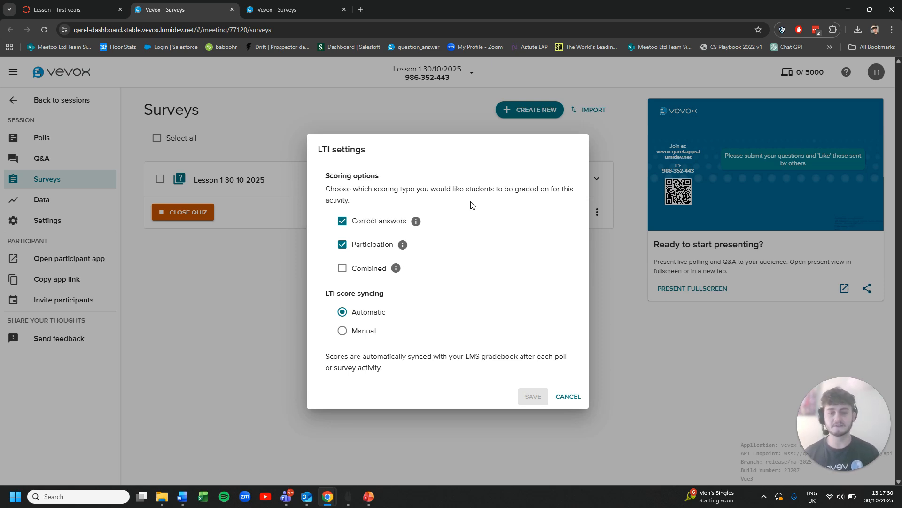
{"action": "left_click", "coordinate": [562, 395]}
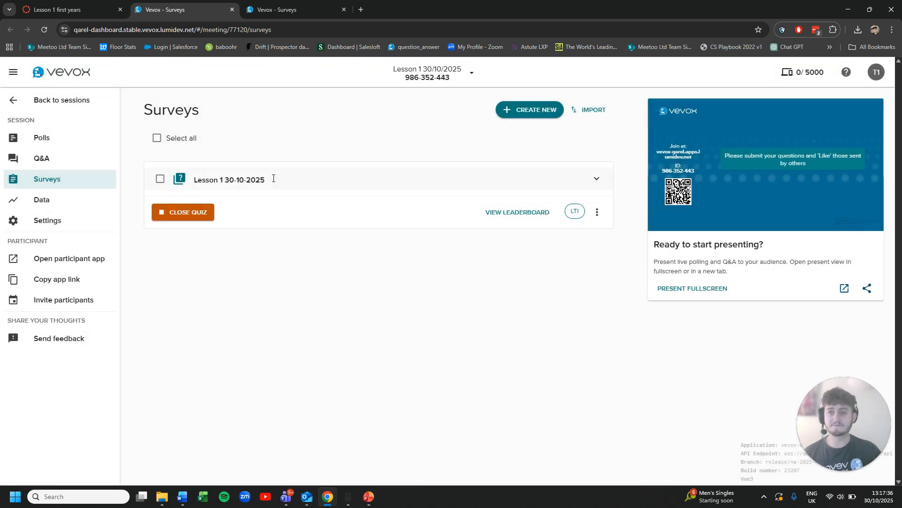
Switch to the Canvas assignment, enter Student View and accept the test student's profile notice.
{"action": "left_click", "coordinate": [67, 9]}
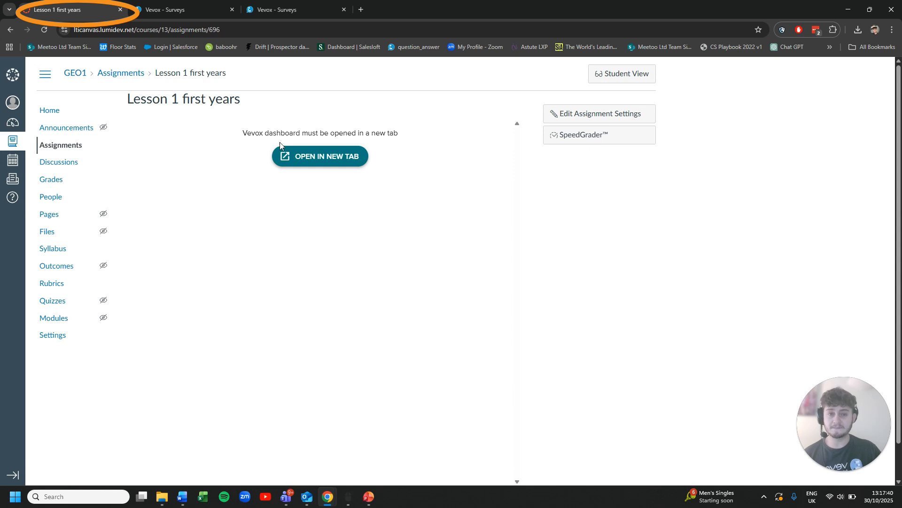
{"action": "left_click", "coordinate": [629, 75]}
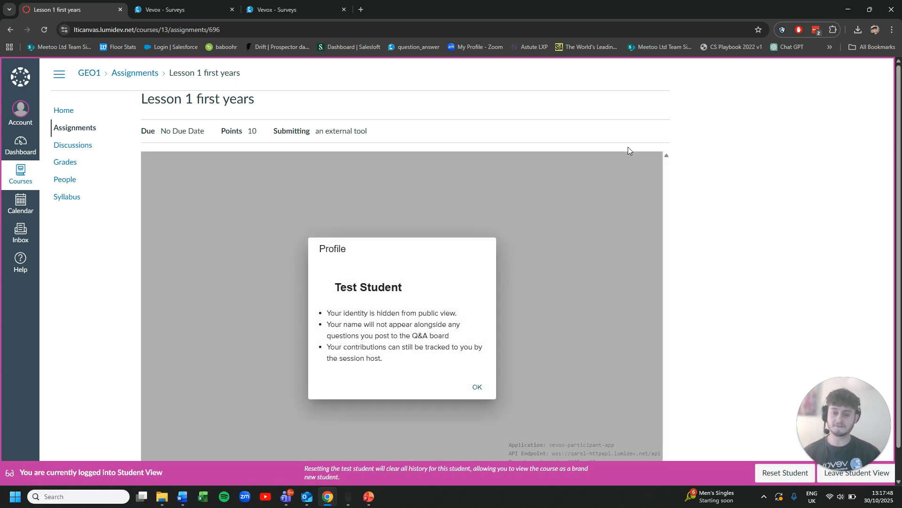
{"action": "scroll", "coordinate": [406, 279], "scroll_direction": "down", "scroll_amount": 1}
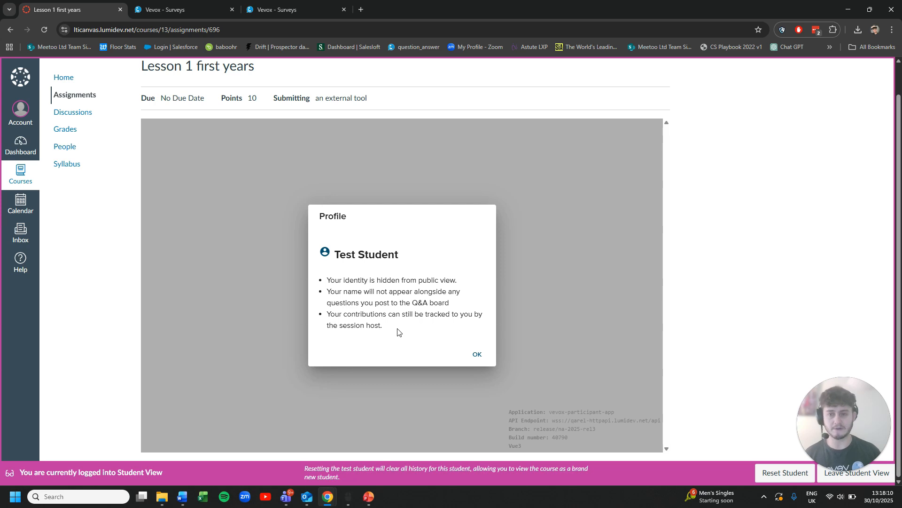
{"action": "left_click", "coordinate": [478, 356]}
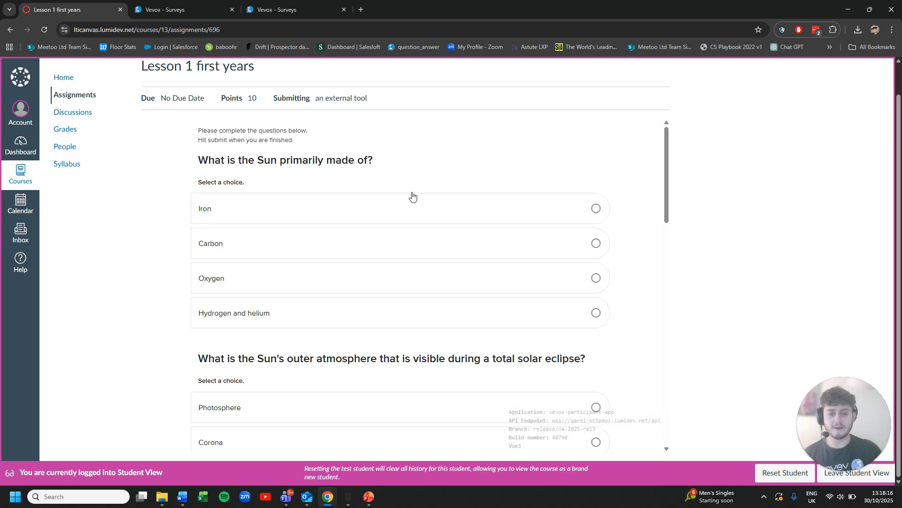
Examine the quiz questions and the assignment's due date, points and submission type as a student sees them.
{"action": "scroll", "coordinate": [274, 214], "scroll_direction": "down", "scroll_amount": 4}
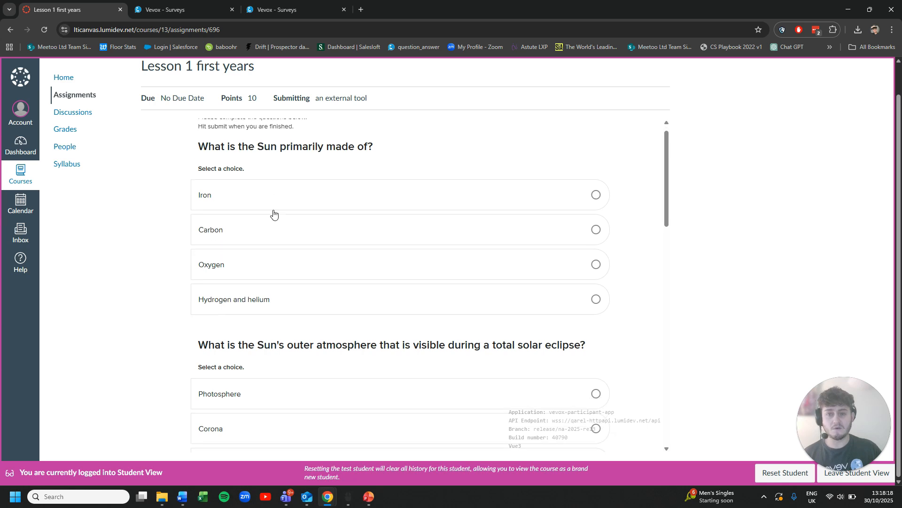
{"action": "scroll", "coordinate": [405, 288], "scroll_direction": "up", "scroll_amount": 4}
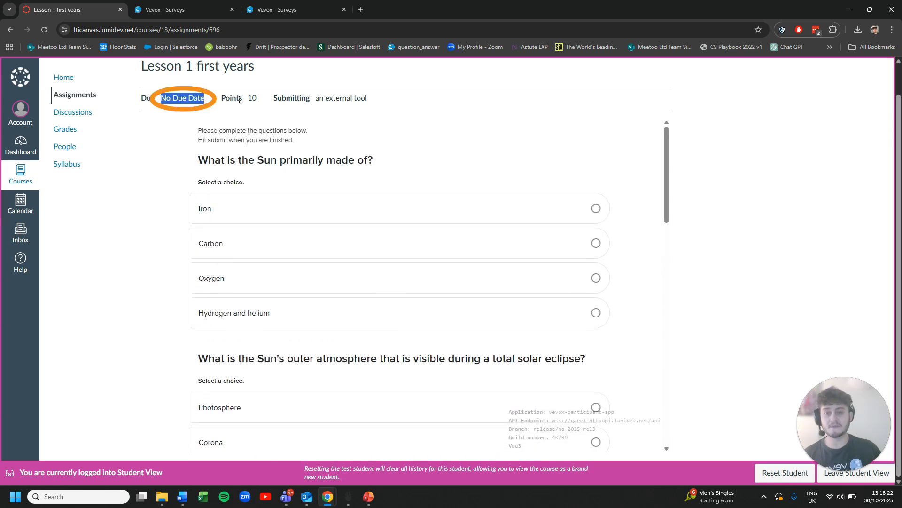
{"action": "left_click_drag", "start_coordinate": [258, 99], "coordinate": [220, 100]}
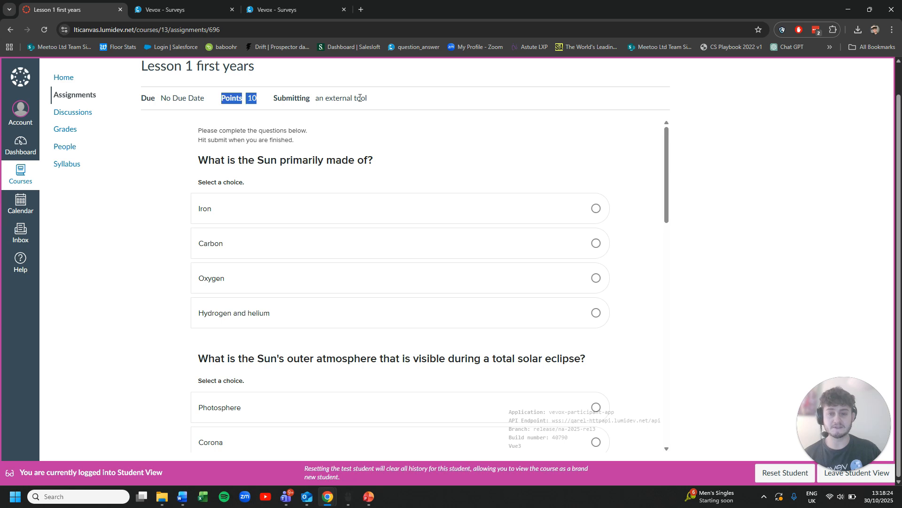
{"action": "left_click_drag", "start_coordinate": [375, 99], "coordinate": [270, 100]}
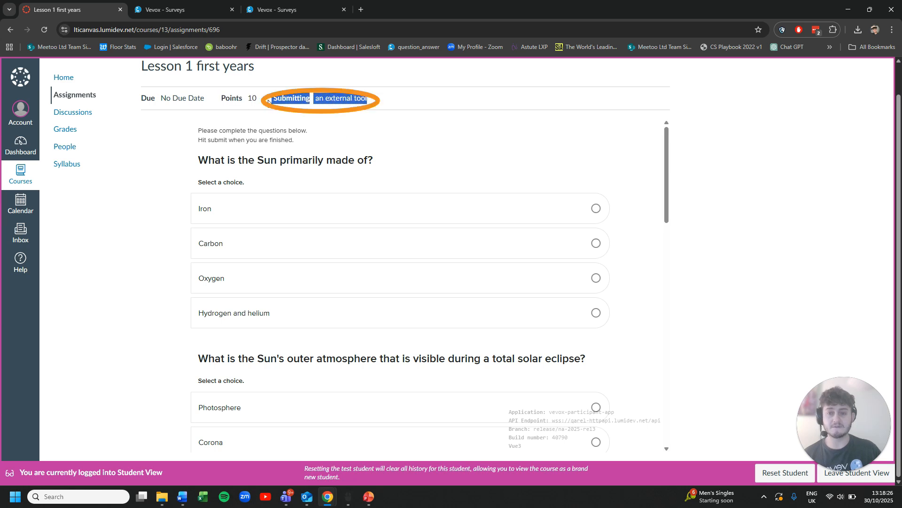
{"action": "left_click", "coordinate": [421, 158]}
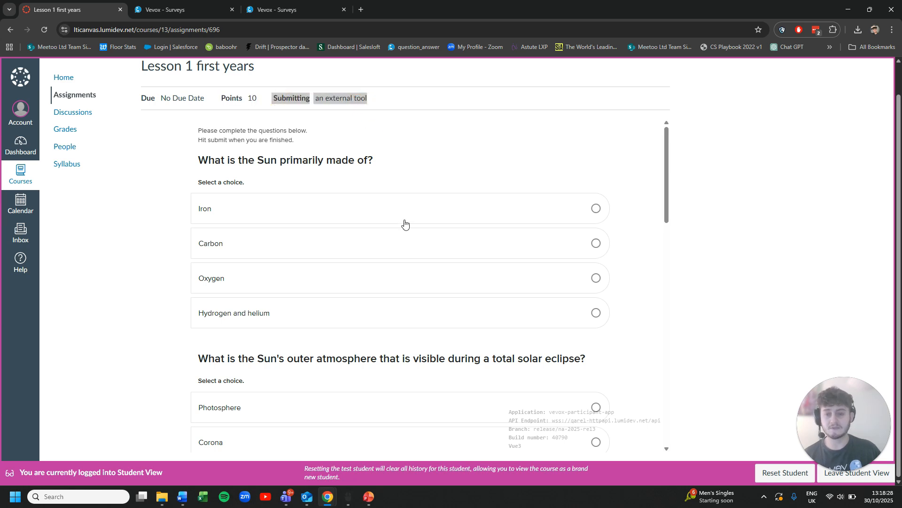
Answer all five quiz questions, choosing "Because the Earth rotates from west to east" for the fourth, and submit the quiz.
{"action": "left_click", "coordinate": [416, 247]}
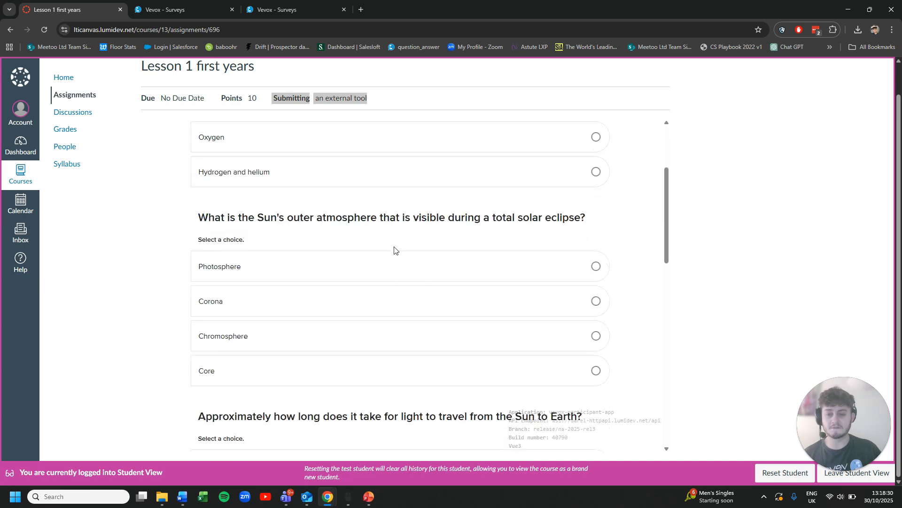
{"action": "left_click", "coordinate": [387, 219]}
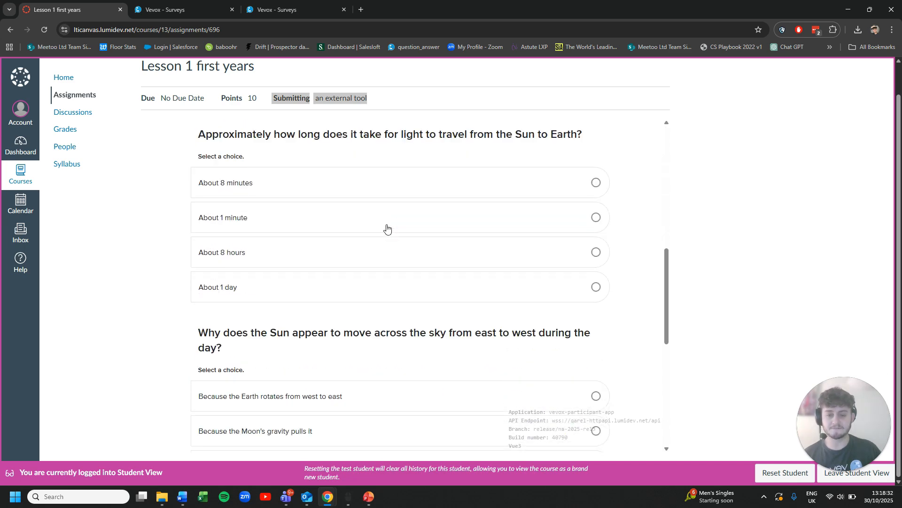
{"action": "left_click", "coordinate": [387, 229]}
{"action": "left_click", "coordinate": [383, 247]}
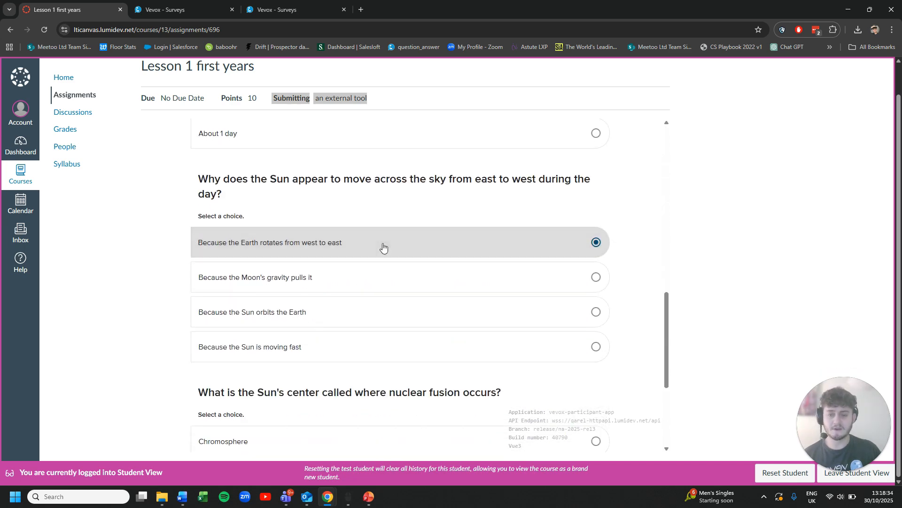
{"action": "left_click", "coordinate": [375, 280]}
{"action": "left_click", "coordinate": [586, 424]}
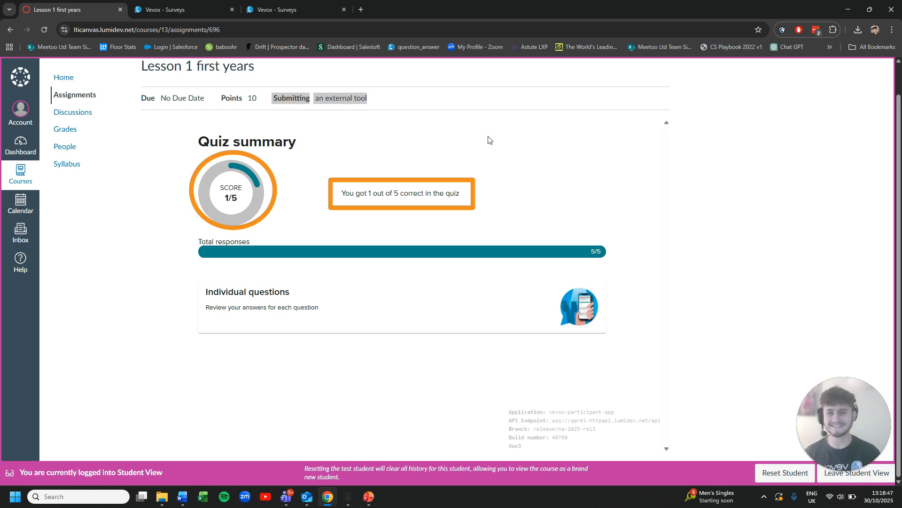
Leave Student View and open the course's assignments list.
{"action": "scroll", "coordinate": [517, 188], "scroll_direction": "up", "scroll_amount": 1}
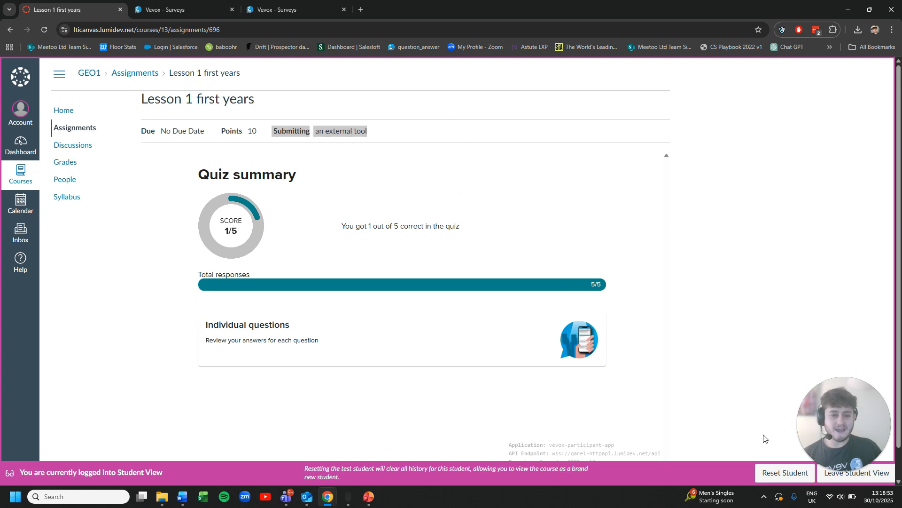
{"action": "left_click", "coordinate": [846, 472]}
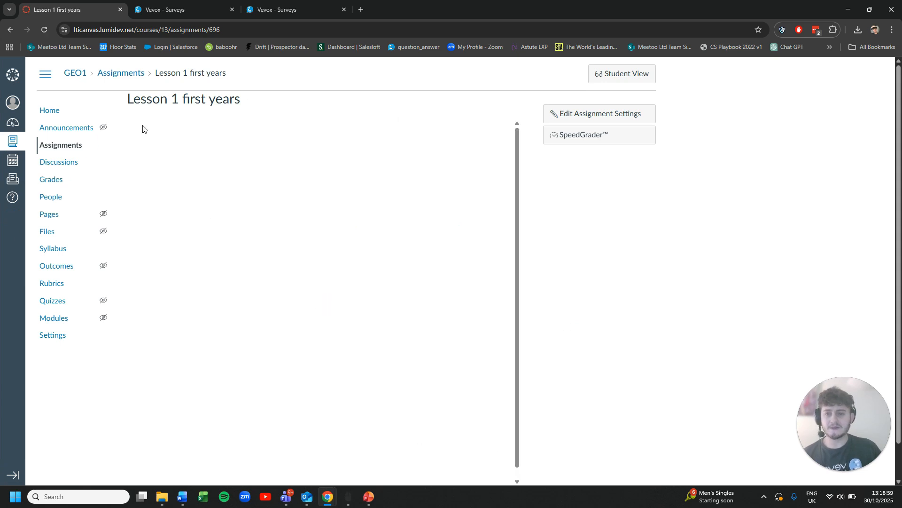
{"action": "left_click", "coordinate": [61, 144]}
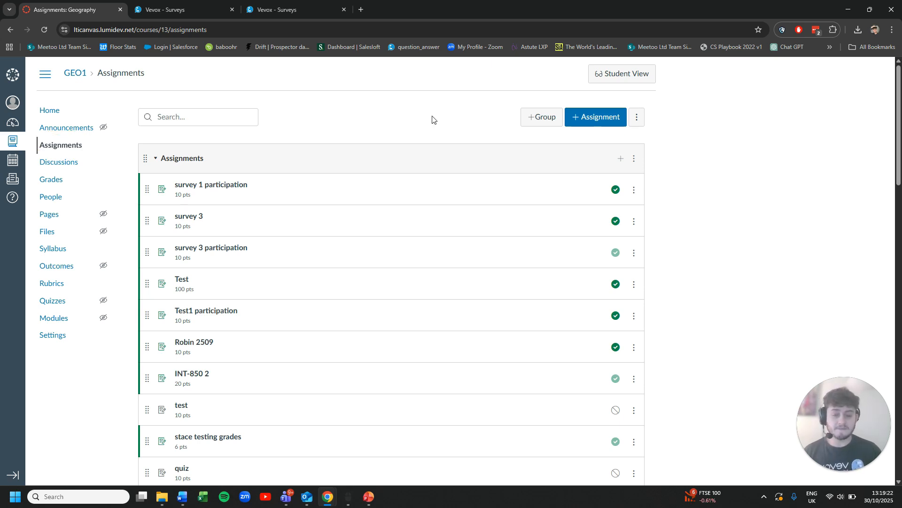
Check the test student's synced scores for "Lesson 1 first years" and its participation assignment in the gradebook.
{"action": "left_click", "coordinate": [51, 180]}
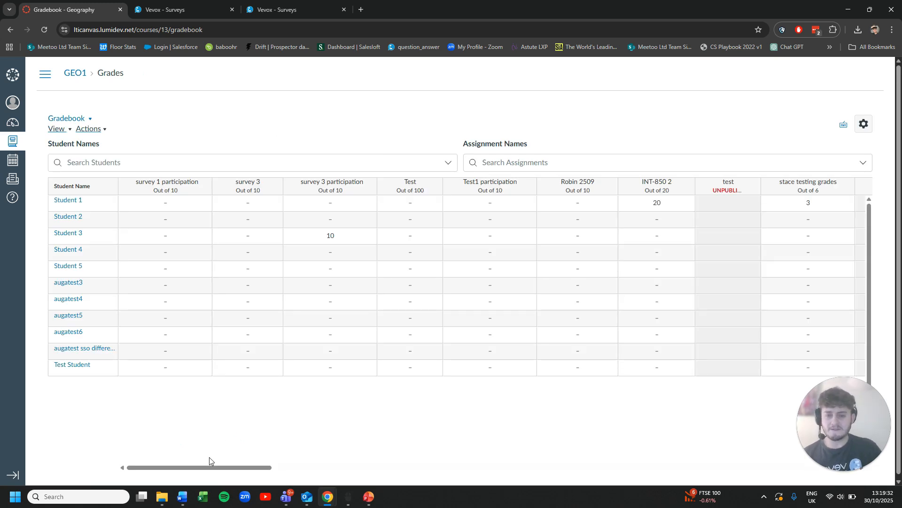
{"action": "left_click_drag", "start_coordinate": [206, 471], "coordinate": [799, 489]}
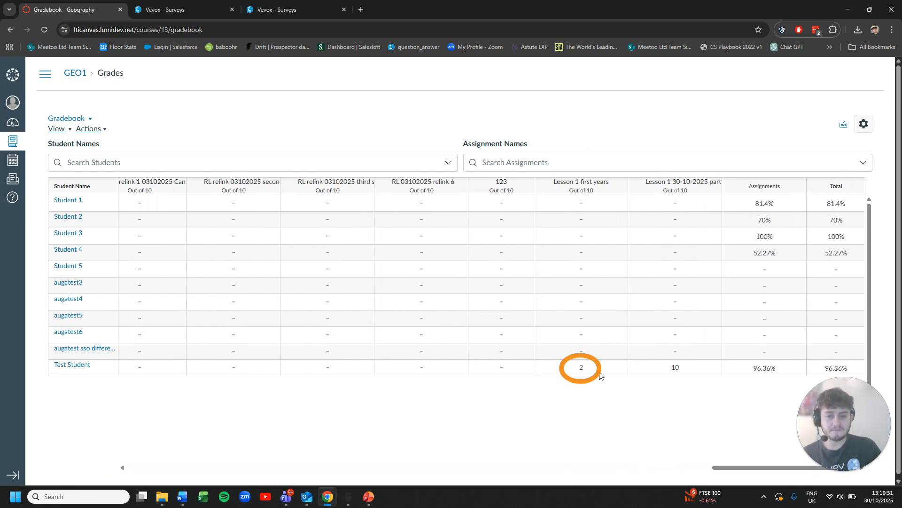
{"action": "left_click", "coordinate": [573, 372]}
{"action": "left_click", "coordinate": [588, 399]}
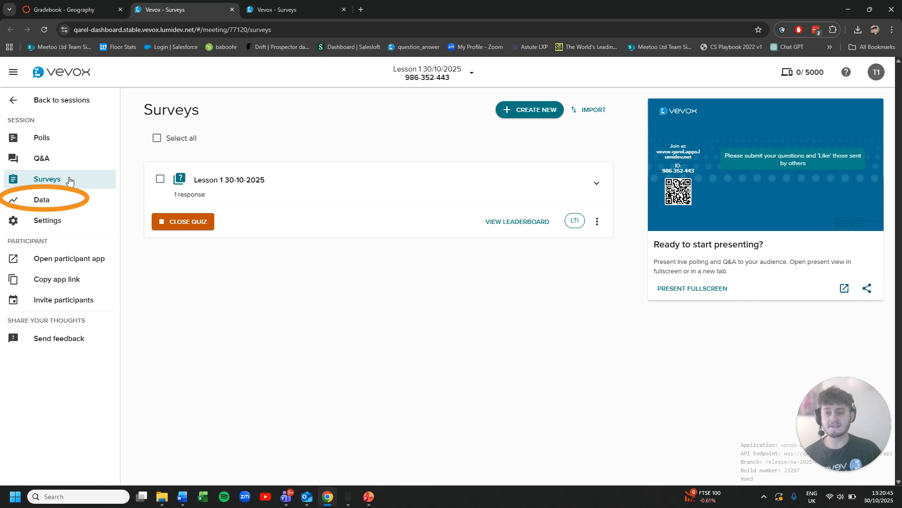
Check the Vevox session's data for activities awaiting a manual LTI sync.
{"action": "left_click", "coordinate": [70, 199]}
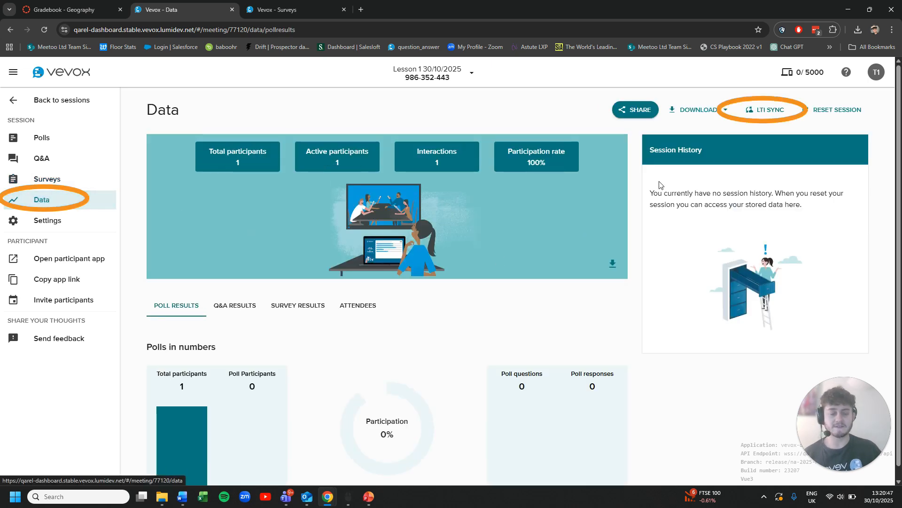
{"action": "left_click", "coordinate": [770, 111]}
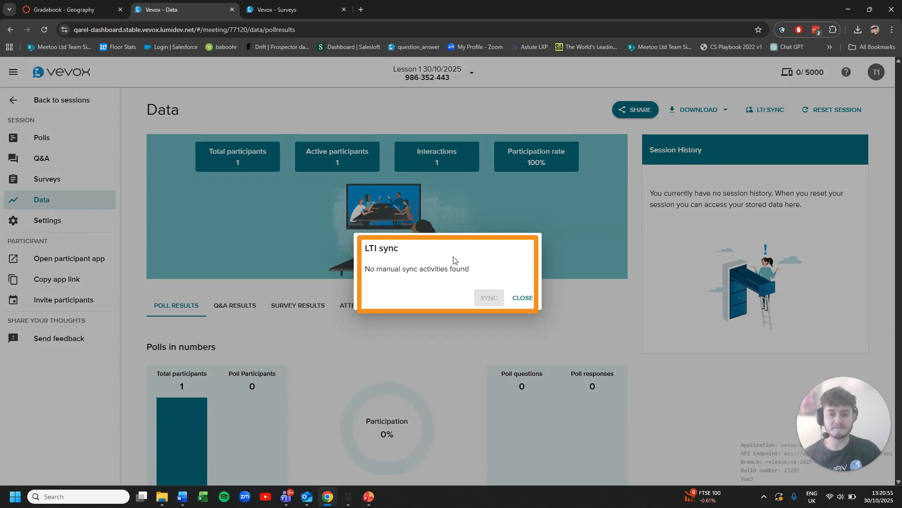
{"action": "left_click_drag", "start_coordinate": [365, 269], "coordinate": [474, 273]}
{"action": "left_click", "coordinate": [484, 272]}
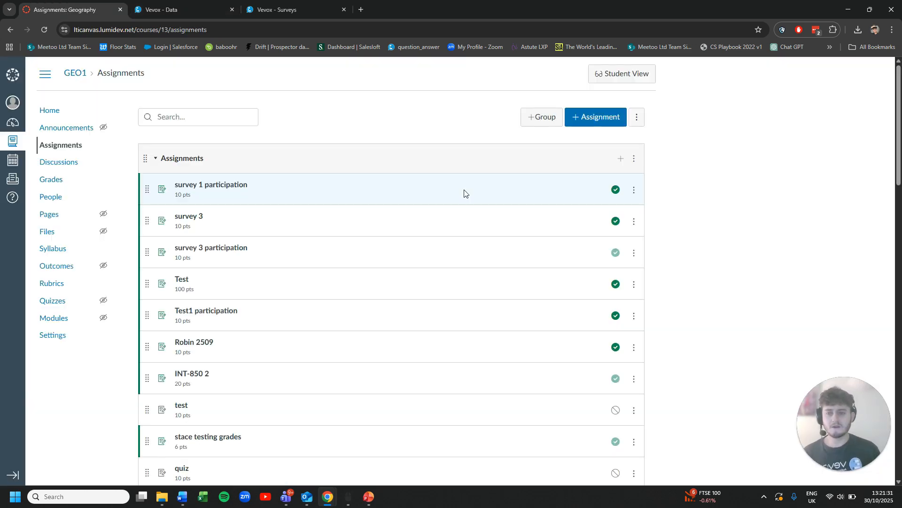
Open the "Lesson 1 first years" assignment from the Canvas assignments list and launch its Vevox dashboard in a new tab.
{"action": "scroll", "coordinate": [477, 211], "scroll_direction": "down", "scroll_amount": 16}
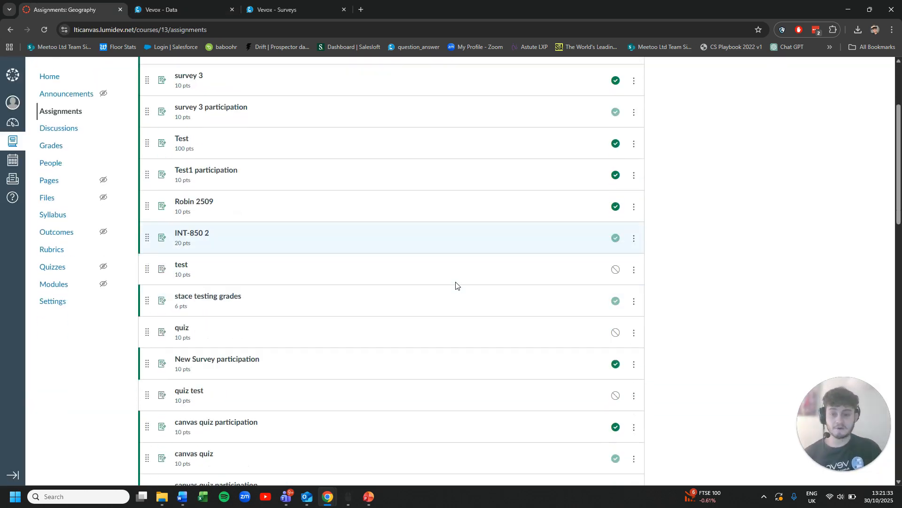
{"action": "scroll", "coordinate": [456, 285], "scroll_direction": "down", "scroll_amount": 3}
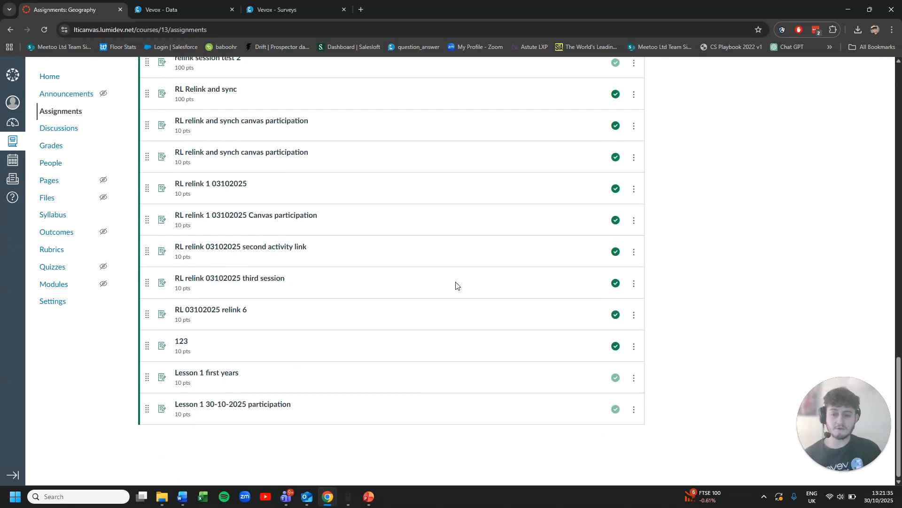
{"action": "left_click", "coordinate": [220, 378]}
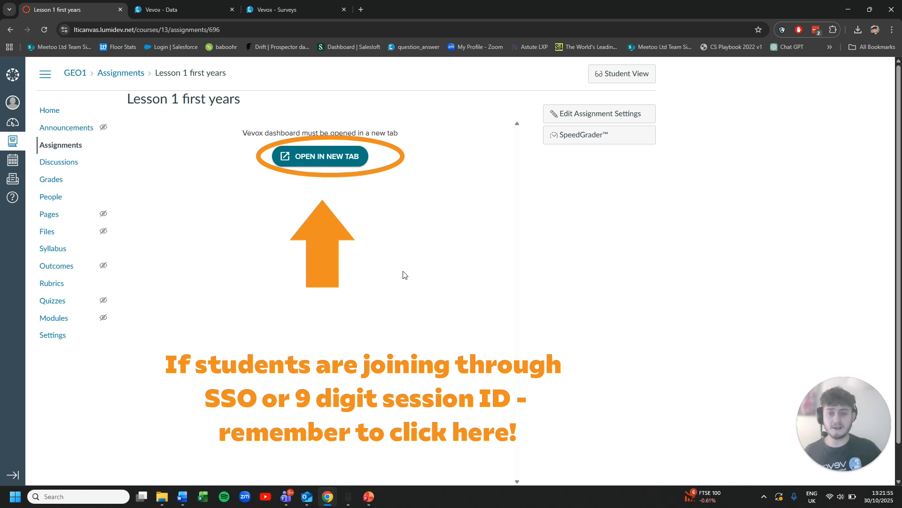
{"action": "left_click", "coordinate": [324, 157]}
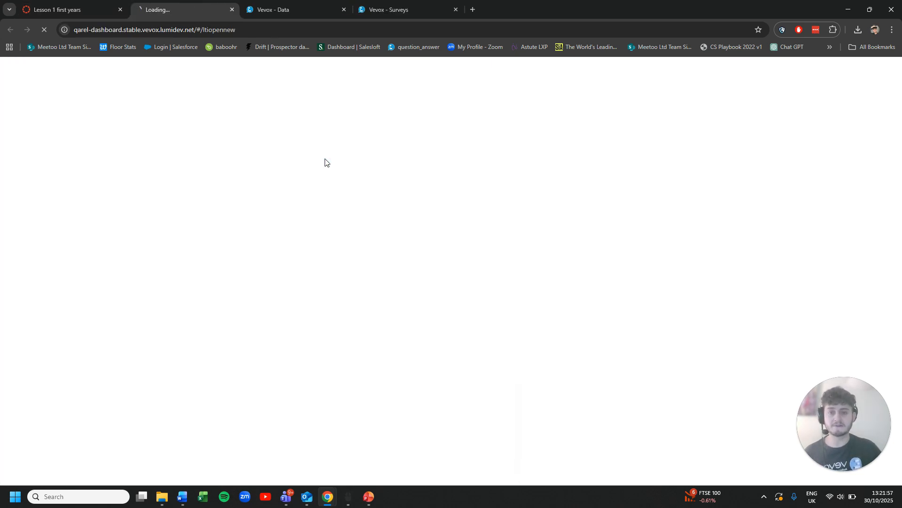